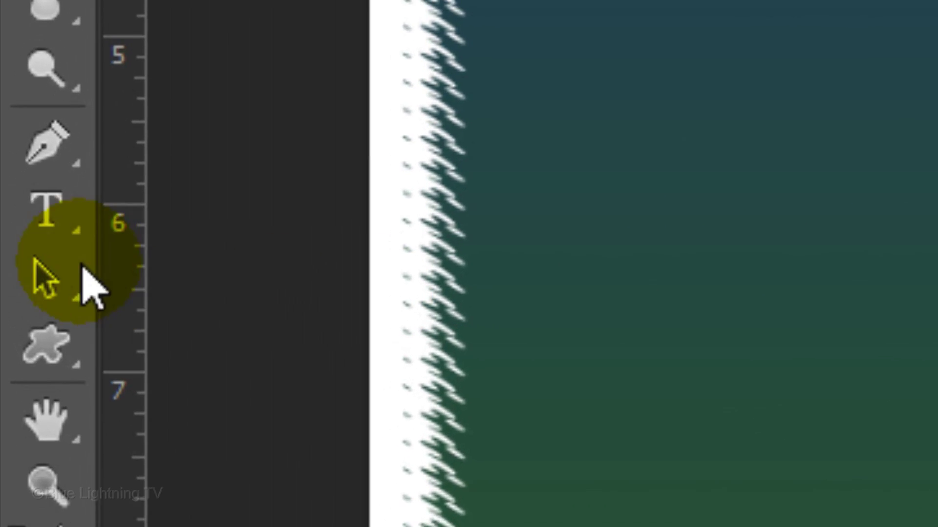
- Set up the Horizontal Type Tool with the BellBottom.Laser font and right alignment
{"action": "right_click", "coordinate": [55, 208]}
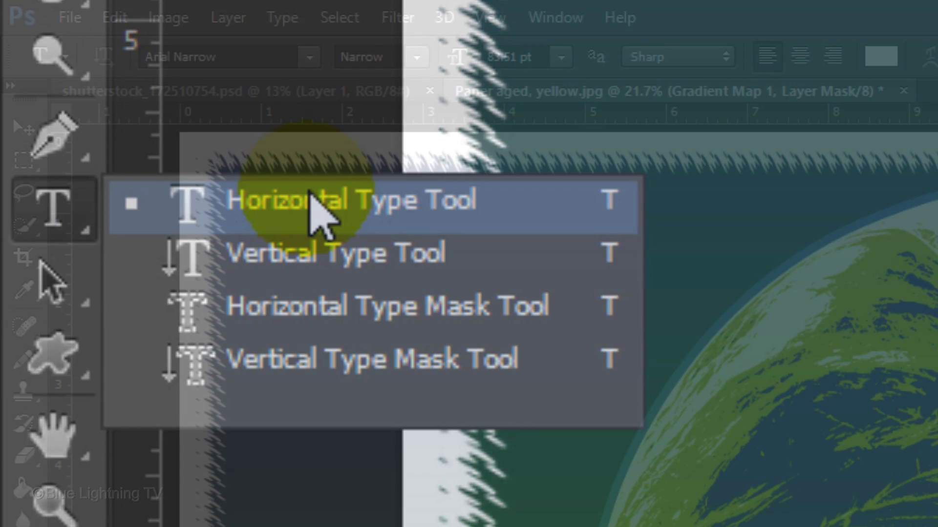
{"action": "left_click", "coordinate": [315, 204]}
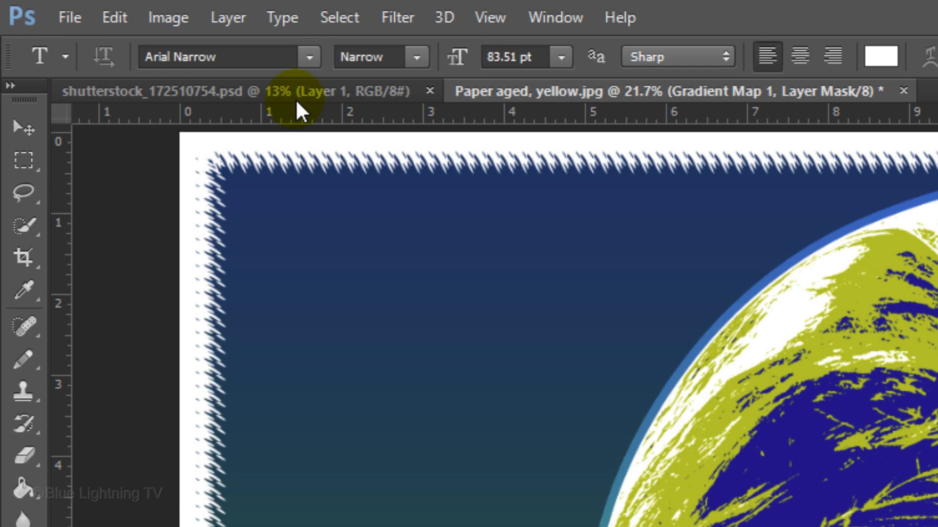
{"action": "left_click", "coordinate": [308, 57]}
{"action": "type", "text": "bell"}
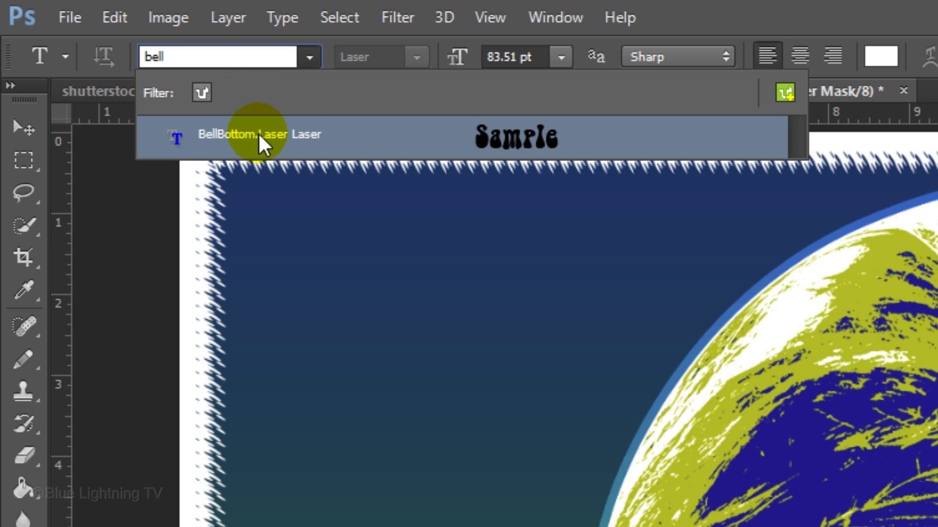
{"action": "left_click", "coordinate": [258, 133]}
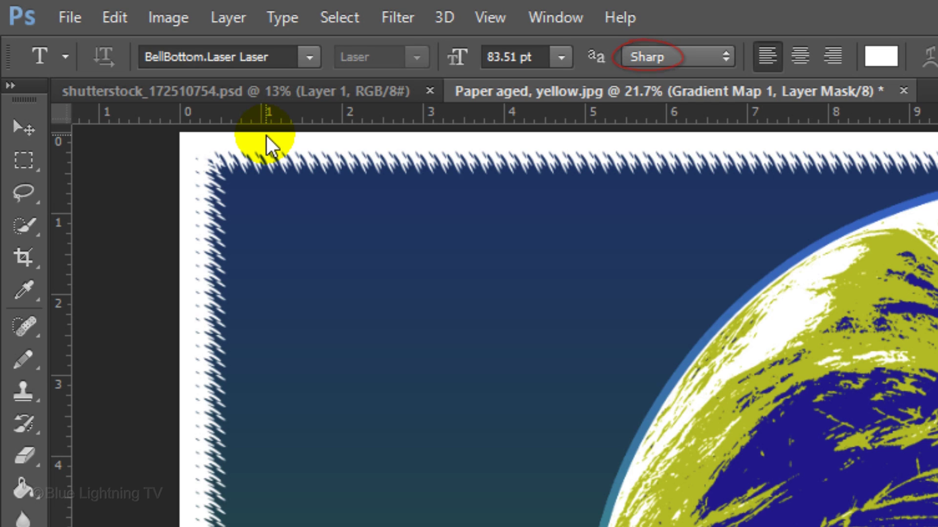
{"action": "left_click", "coordinate": [833, 56]}
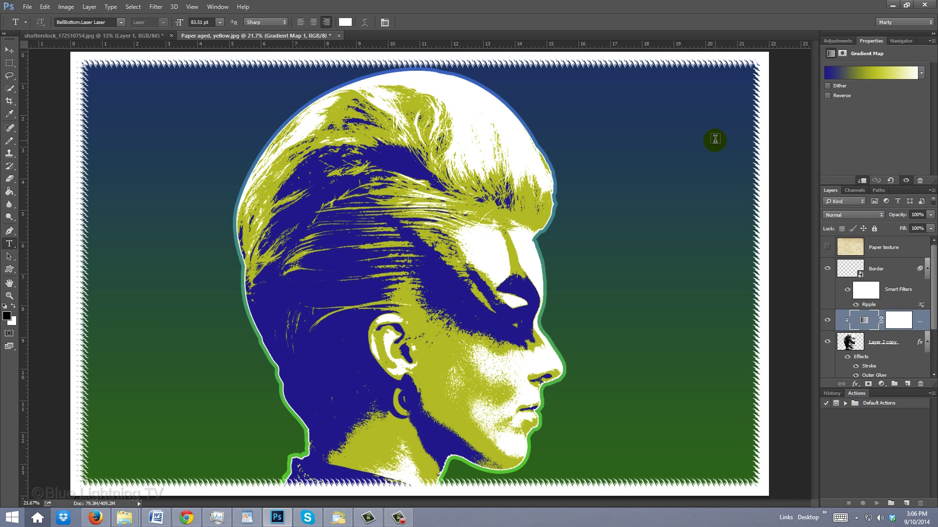
- Place a new text insertion point at the poster's upper right for VANILLA
{"action": "left_click", "coordinate": [715, 139]}
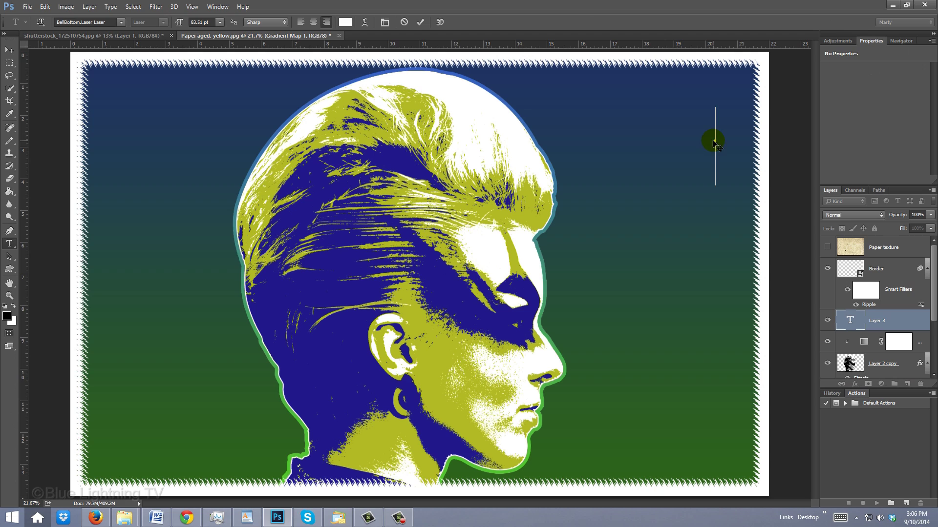
{"action": "type", "text": "VA"}
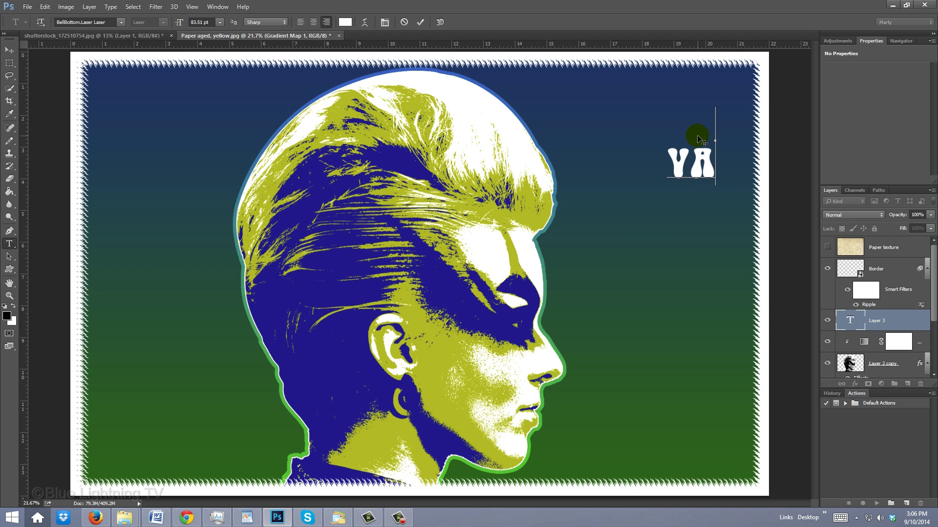
{"action": "type", "text": "NILLA"}
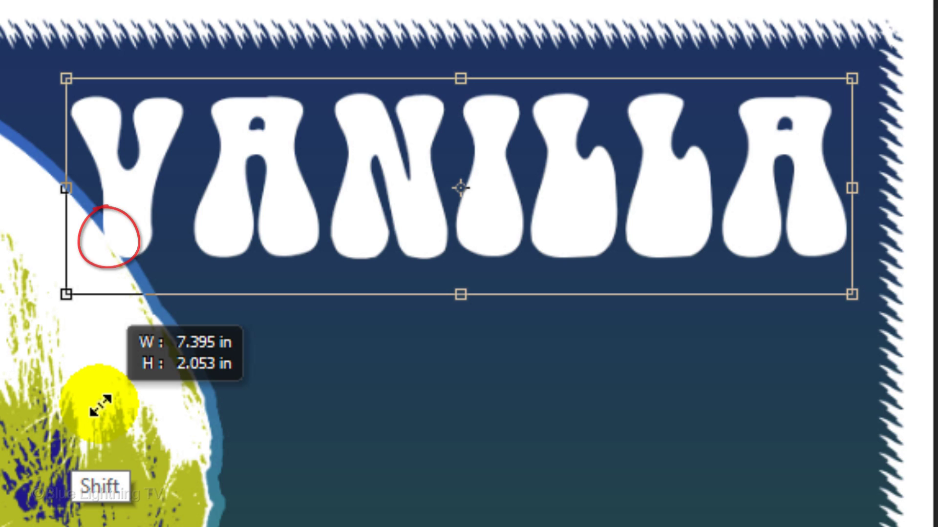
- Commit the resized VANILLA text
{"action": "key", "text": "Return"}
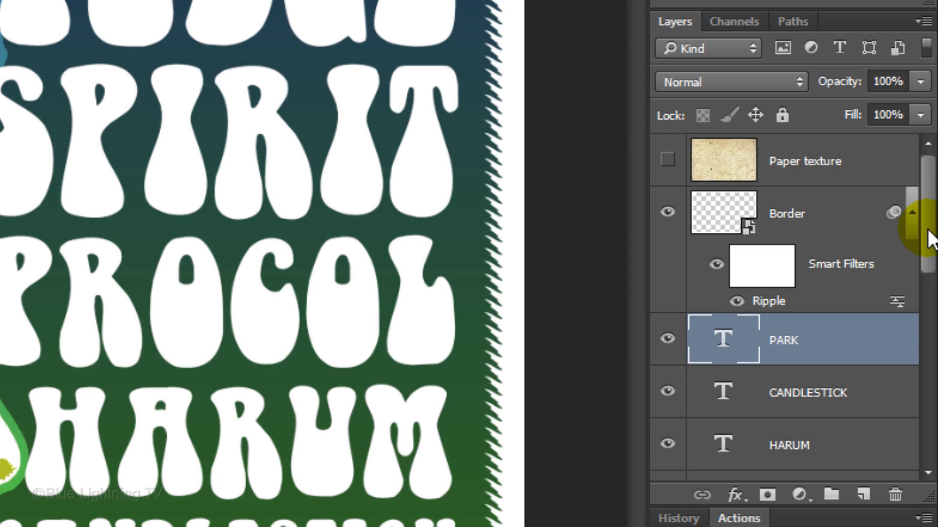
{"action": "left_click_drag", "start_coordinate": [929, 235], "coordinate": [914, 310]}
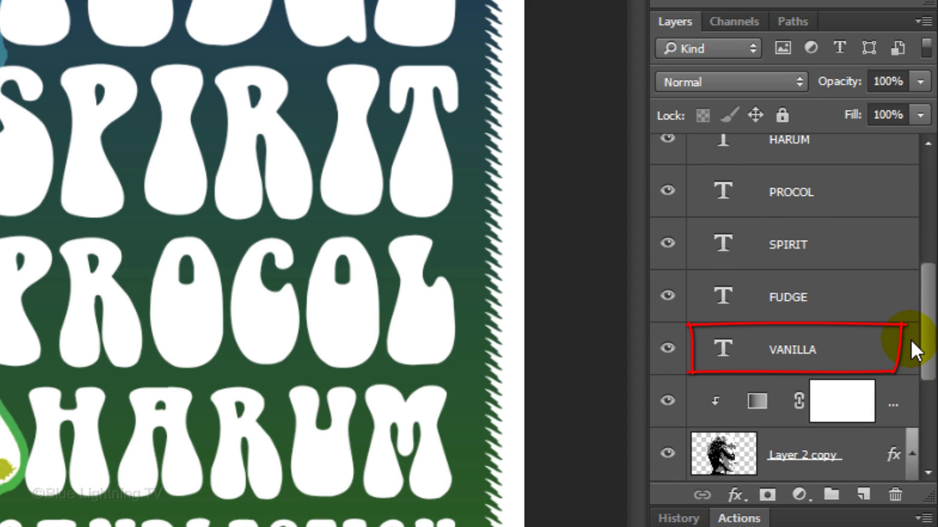
- Select the PARK through VANILLA layers and rasterize them with Type > Rasterize Type Layer
{"action": "left_click", "coordinate": [876, 355], "text": "shift"}
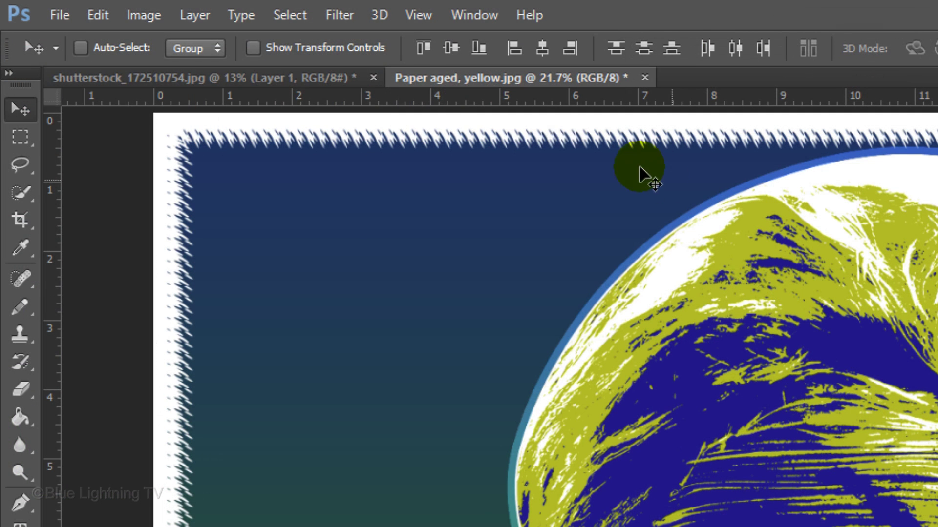
{"action": "left_click", "coordinate": [246, 24]}
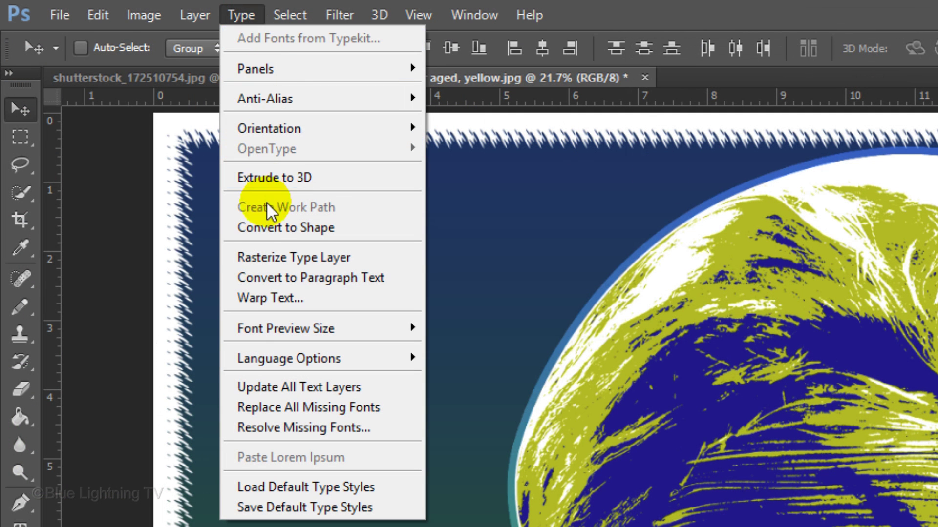
{"action": "left_click", "coordinate": [272, 258]}
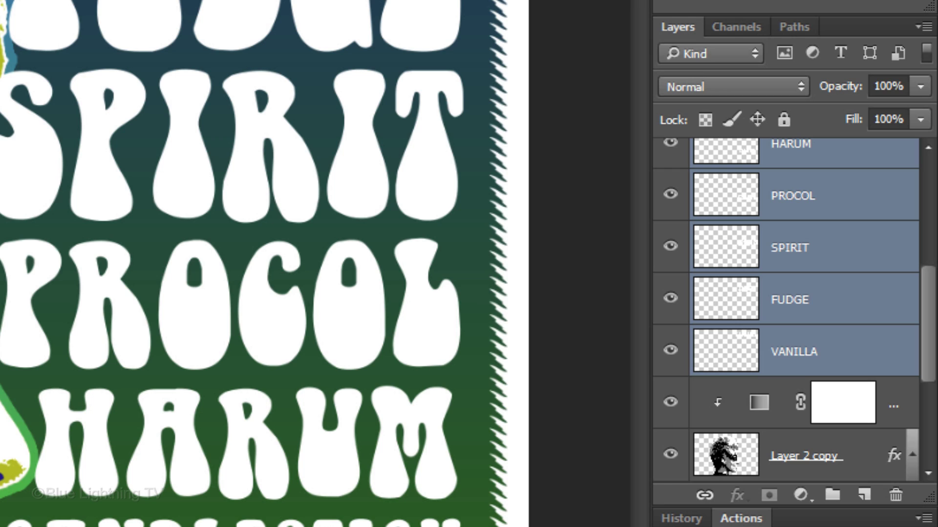
- Select only the VANILLA layer and put it into warp mode
{"action": "left_click", "coordinate": [721, 358]}
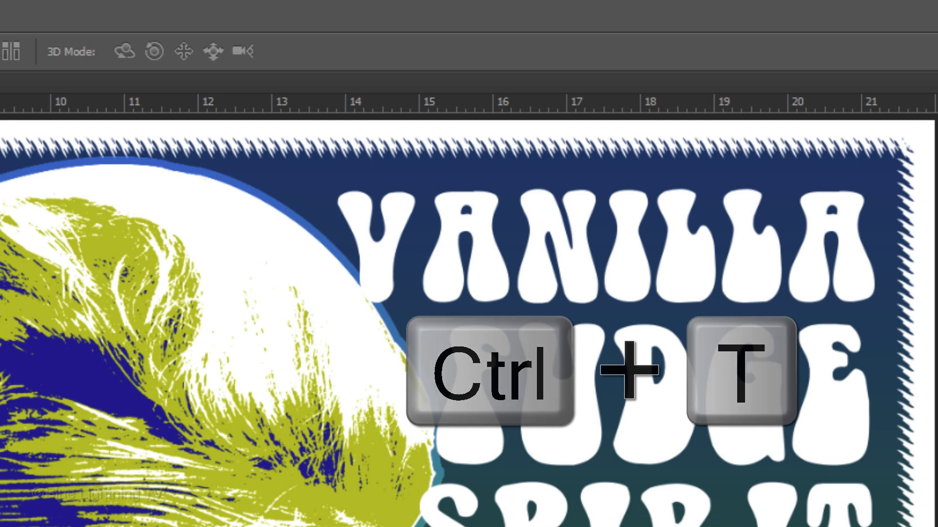
{"action": "key", "text": "ctrl+t"}
{"action": "left_click", "coordinate": [108, 51]}
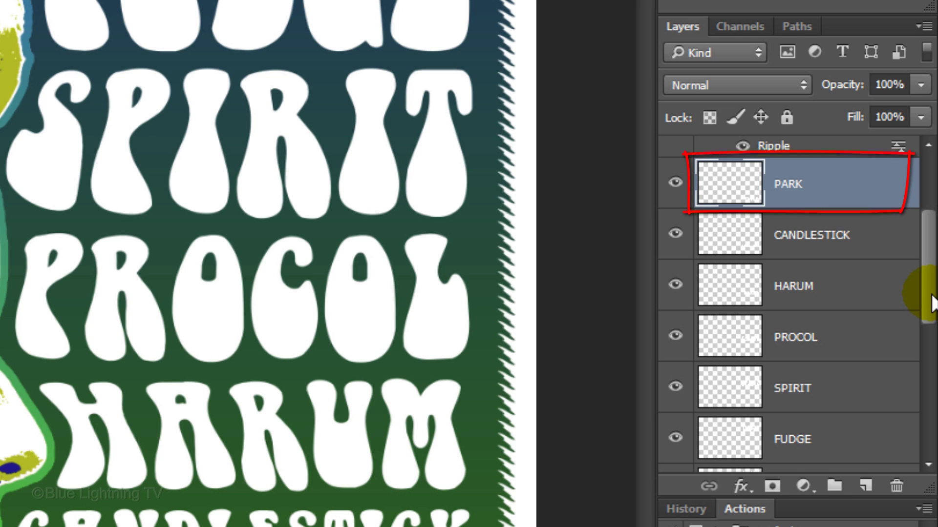
{"action": "left_click_drag", "start_coordinate": [929, 300], "coordinate": [928, 341]}
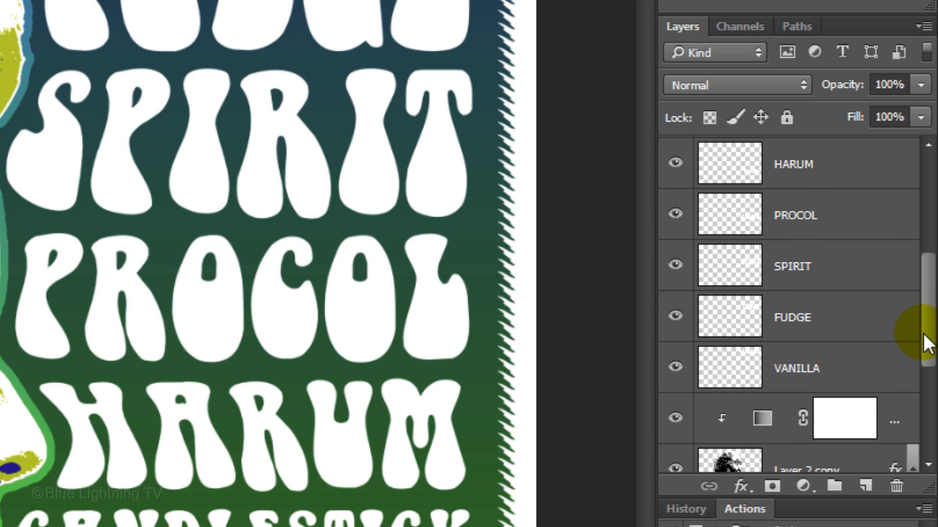
- Select every band-name layer and convert them into one smart object
{"action": "left_click", "coordinate": [748, 370], "text": "shift"}
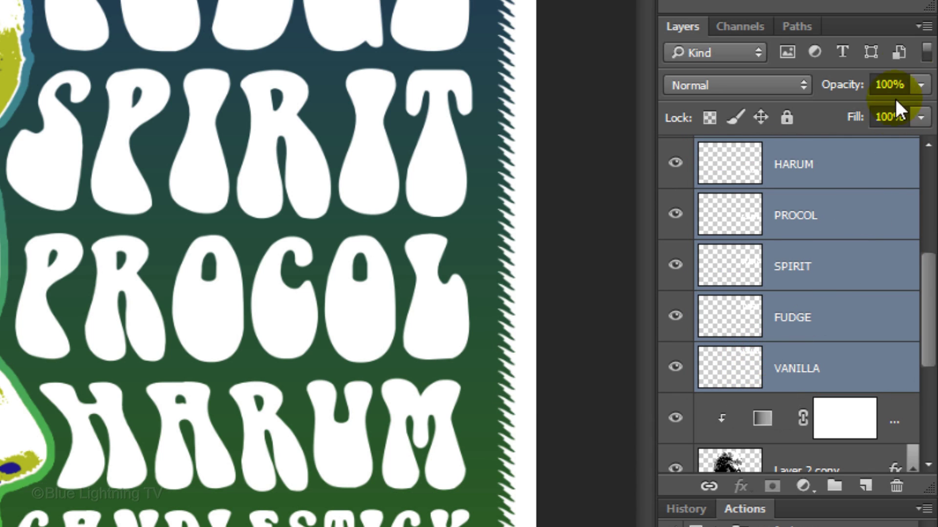
{"action": "left_click", "coordinate": [925, 28]}
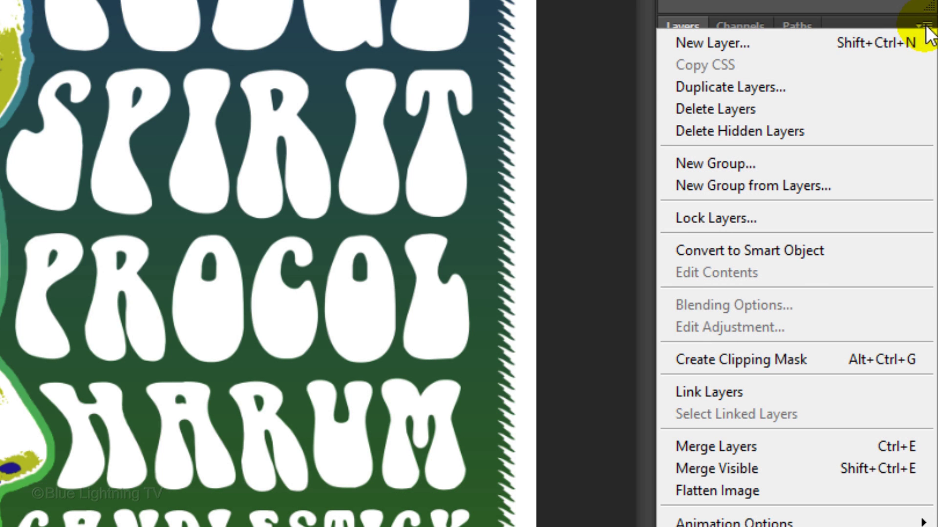
{"action": "left_click", "coordinate": [850, 247]}
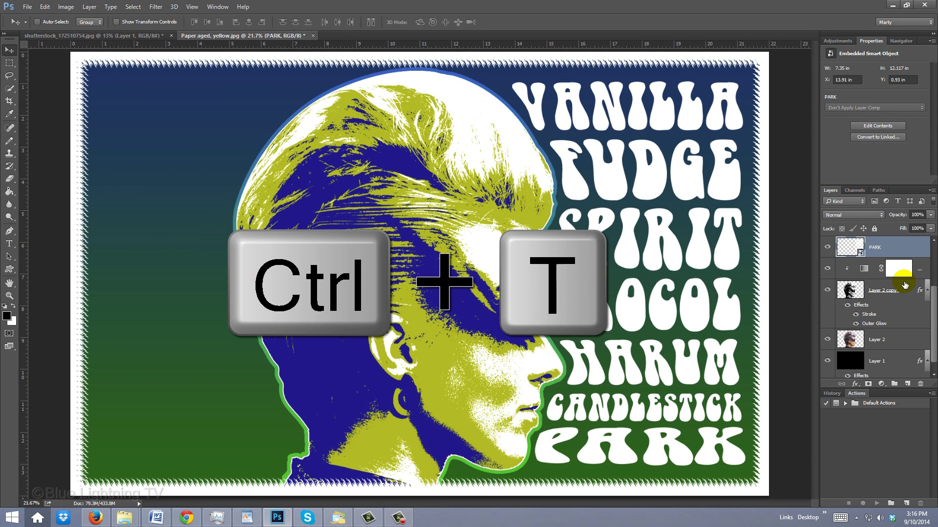
- Warp the band-name block to hug the face's profile and rename it 'Right text'
{"action": "key", "text": "ctrl+t"}
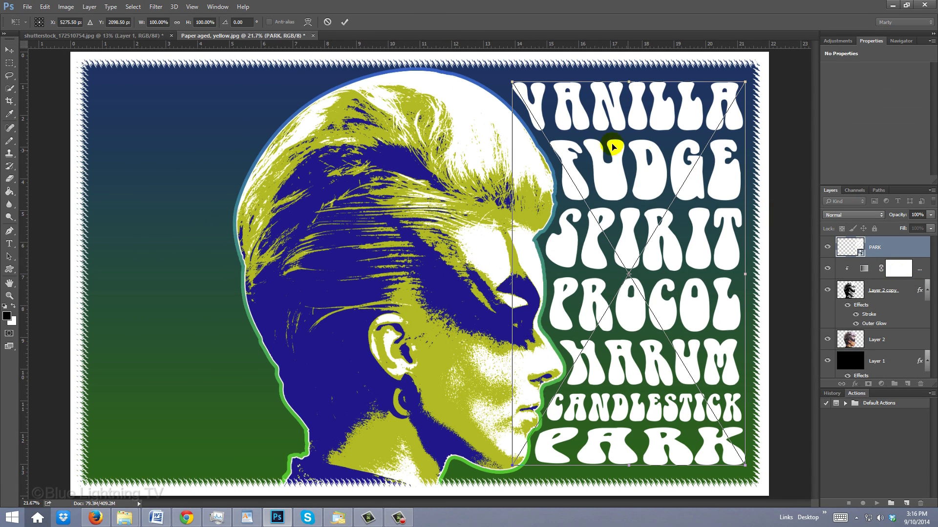
{"action": "left_click", "coordinate": [307, 22]}
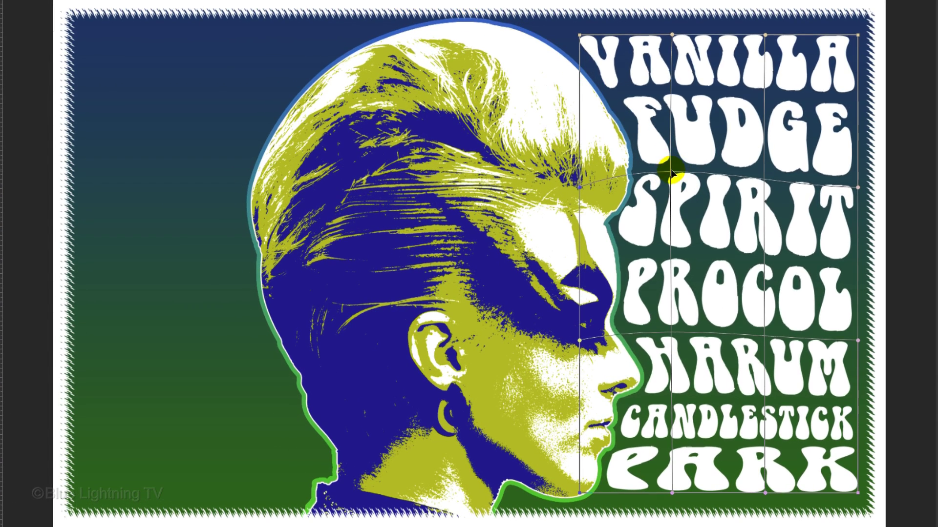
{"action": "left_click_drag", "start_coordinate": [765, 184], "coordinate": [769, 216]}
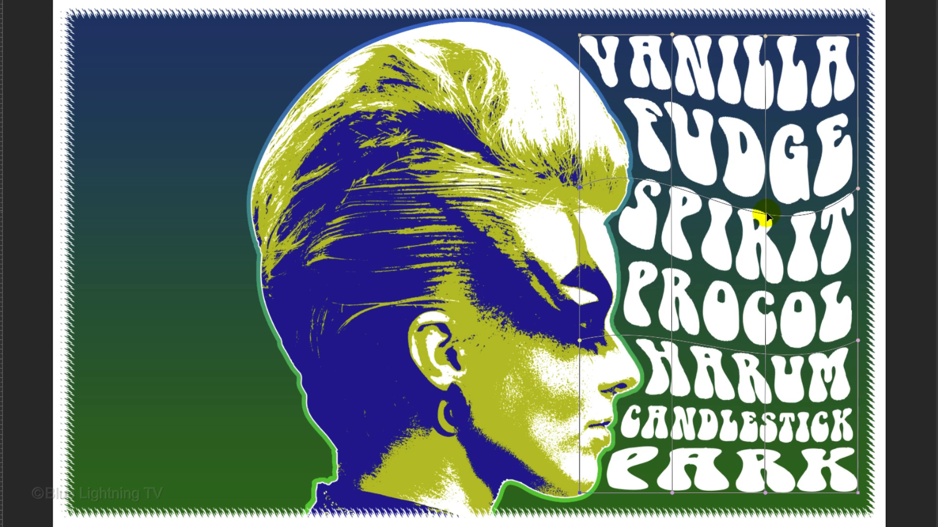
{"action": "left_click_drag", "start_coordinate": [715, 323], "coordinate": [733, 345]}
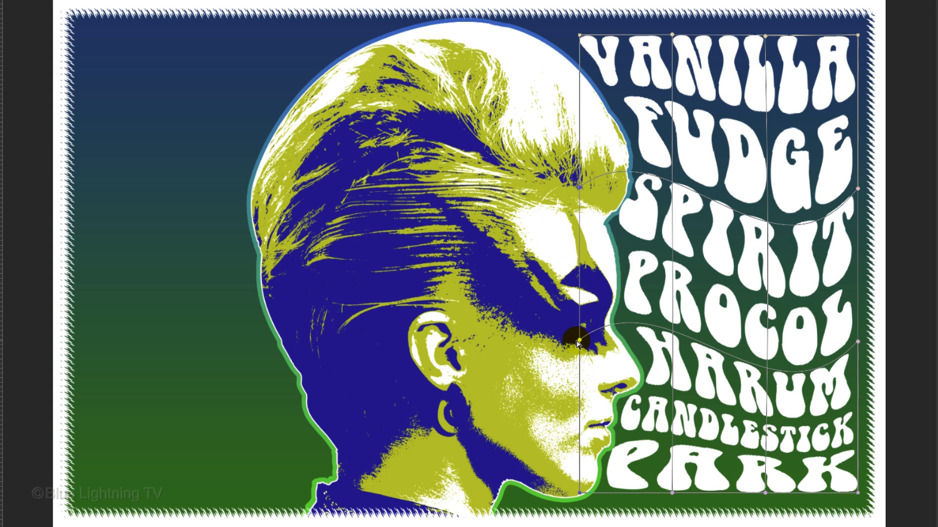
{"action": "left_click_drag", "start_coordinate": [579, 342], "coordinate": [581, 389]}
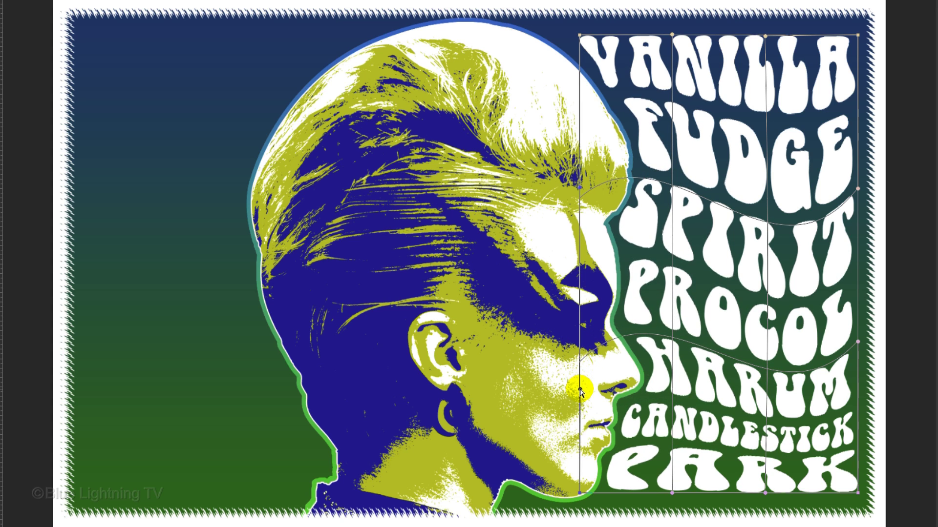
{"action": "left_click_drag", "start_coordinate": [579, 195], "coordinate": [587, 207]}
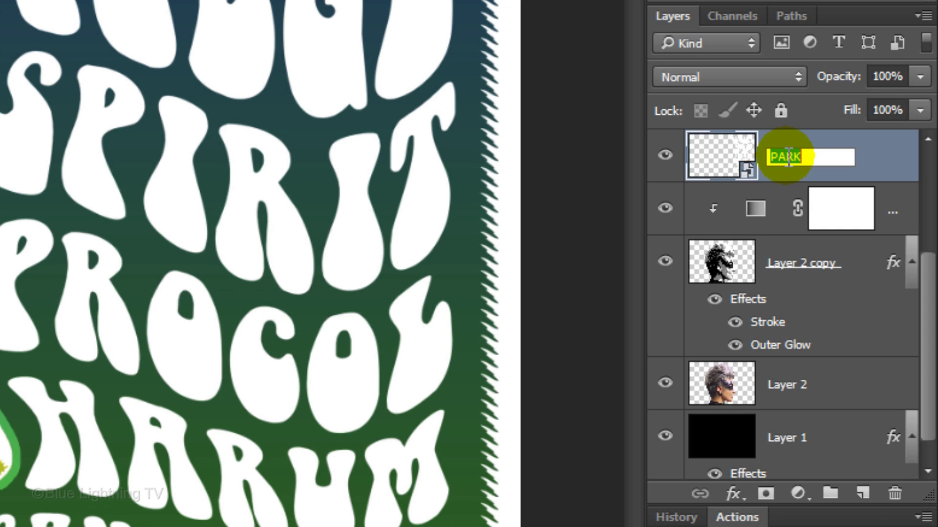
{"action": "type", "text": "Right text"}
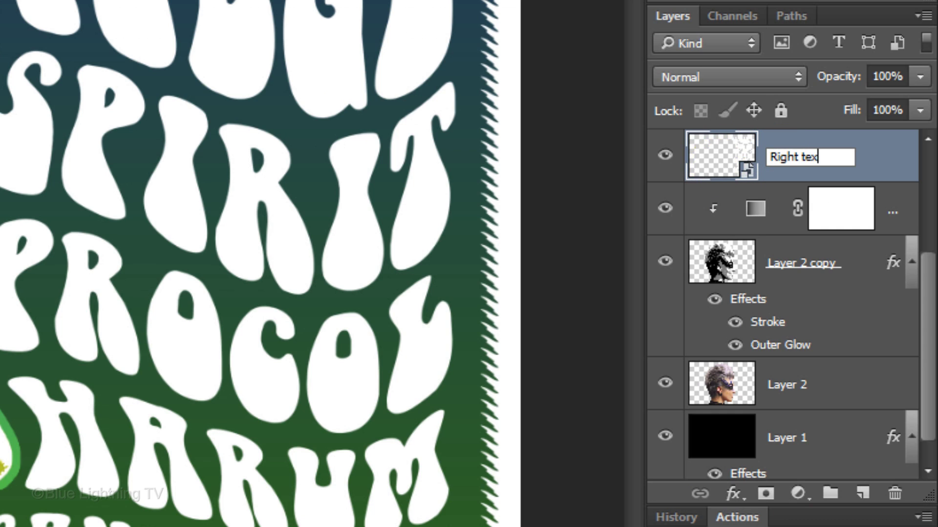
{"action": "key", "text": "Return"}
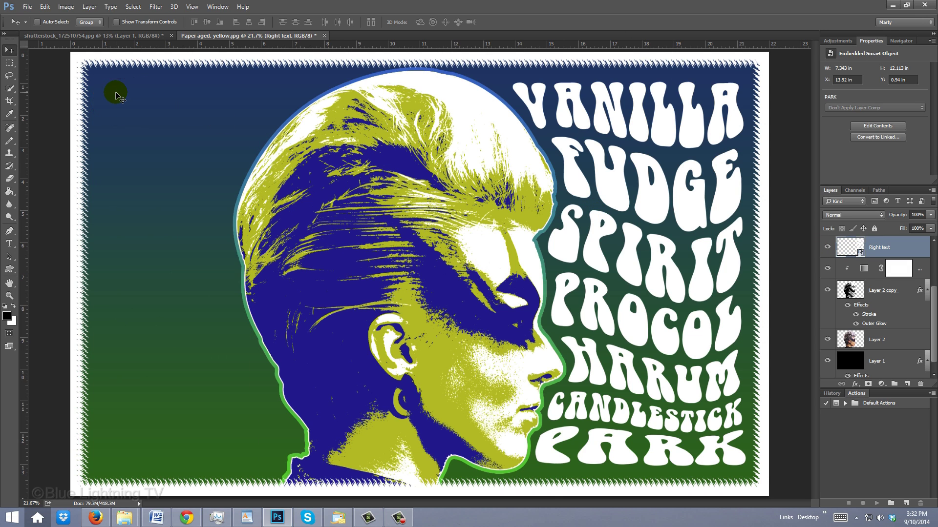
- Start a left-aligned text layer at the upper left for PINK
{"action": "key", "text": "t"}
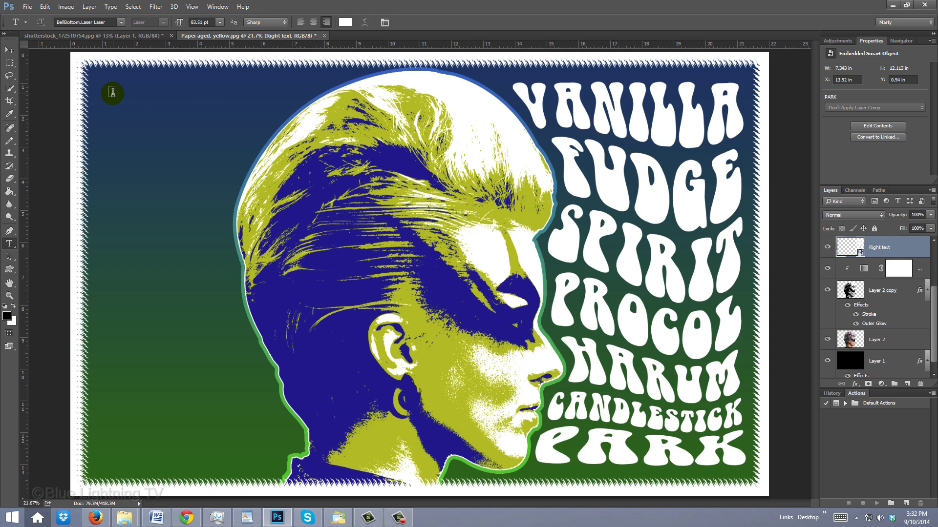
{"action": "left_click", "coordinate": [113, 92]}
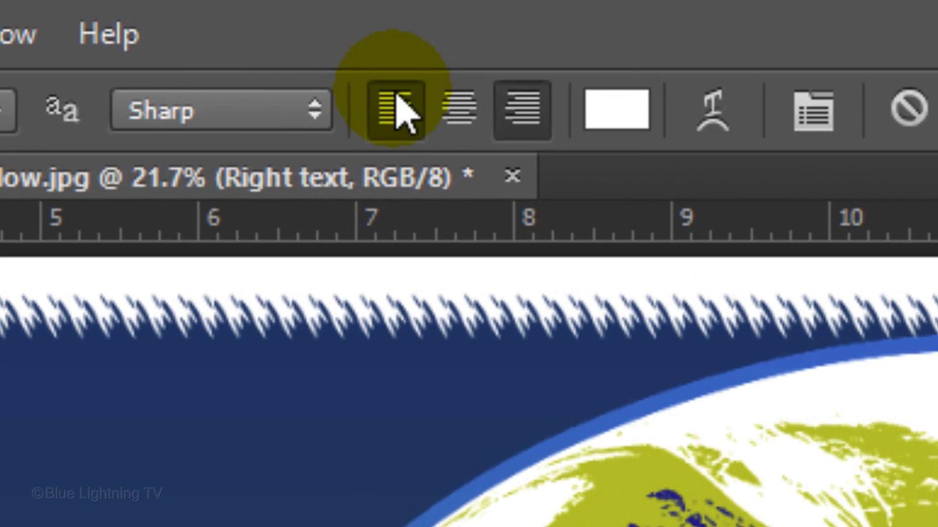
{"action": "left_click", "coordinate": [301, 22]}
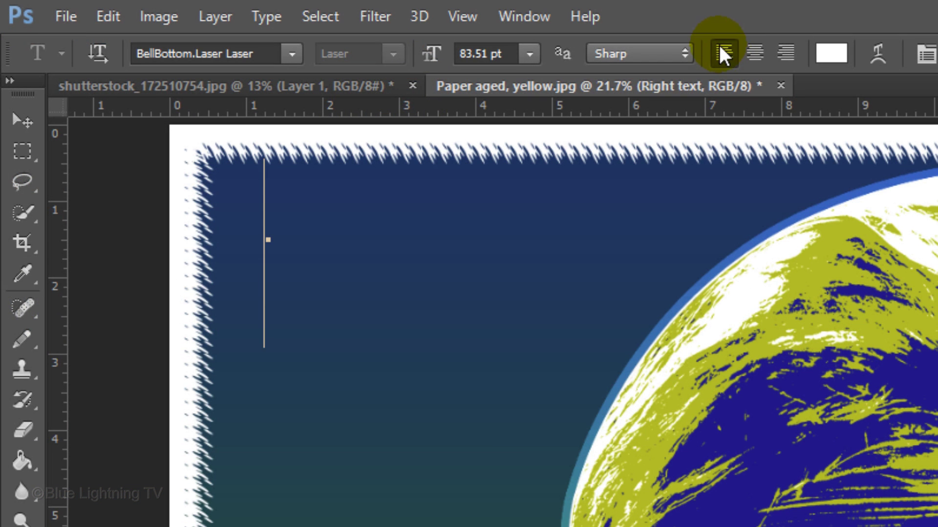
{"action": "type", "text": "PINK"}
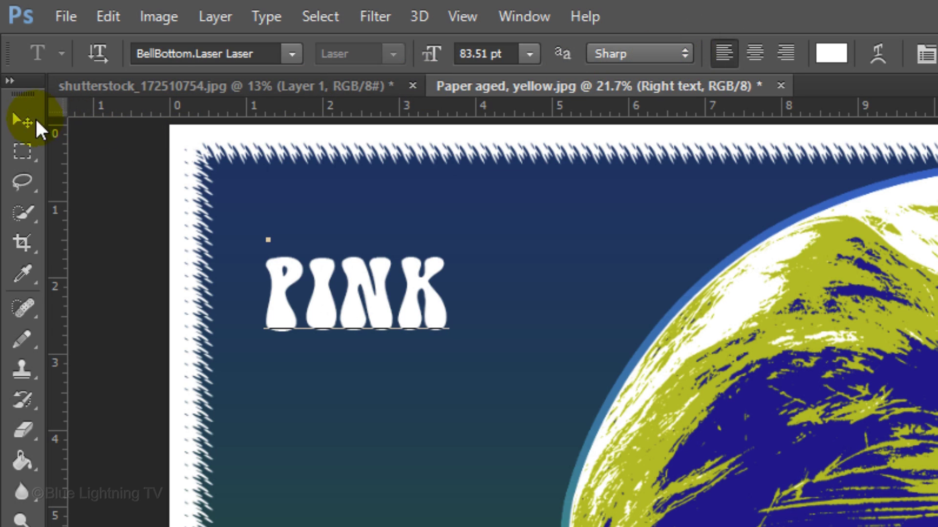
- Move PINK to the top-left corner and enlarge it to about 234%
{"action": "left_click", "coordinate": [22, 119]}
{"action": "key", "text": "ctrl+t"}
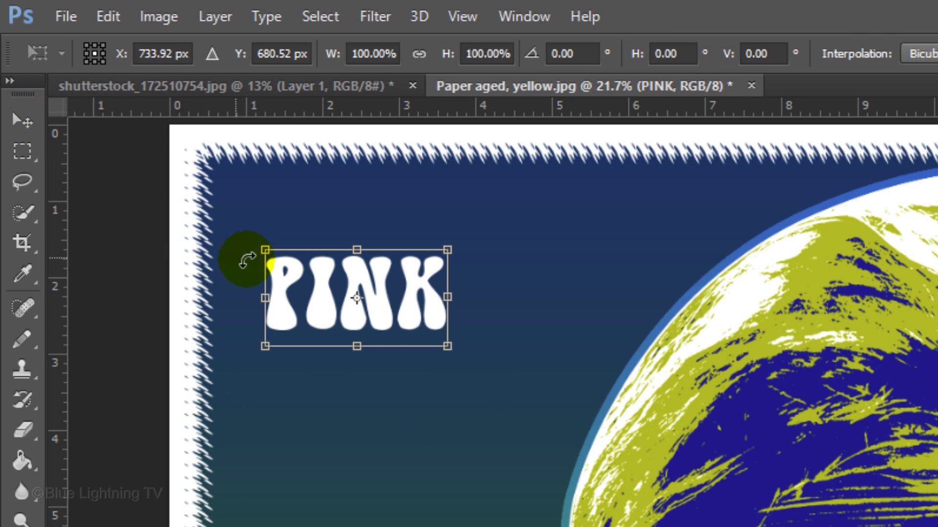
{"action": "left_click_drag", "start_coordinate": [329, 287], "coordinate": [300, 223]}
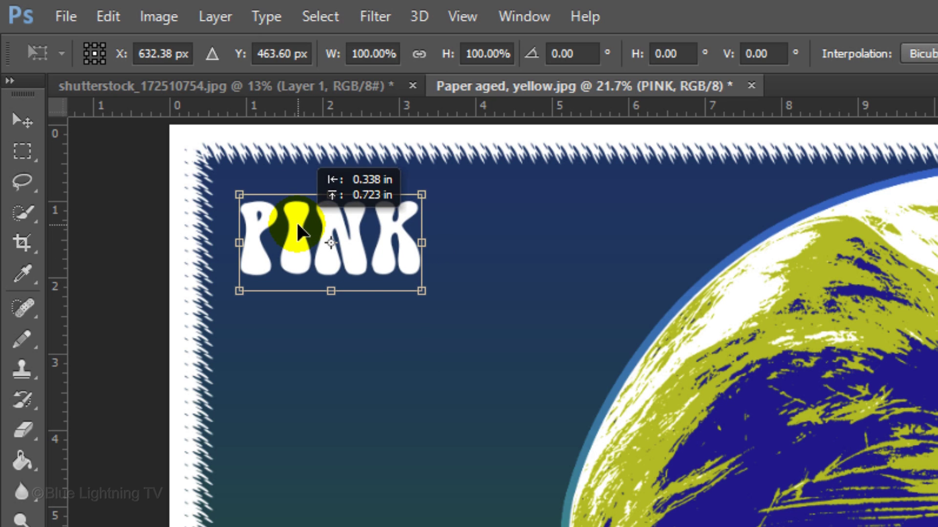
{"action": "left_click_drag", "start_coordinate": [423, 291], "coordinate": [686, 387]}
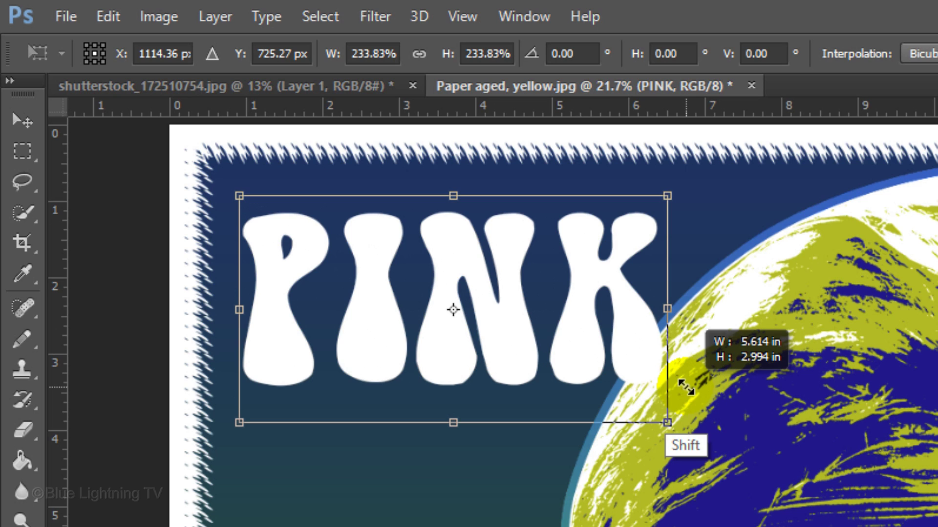
{"action": "left_click_drag", "start_coordinate": [568, 333], "coordinate": [553, 323]}
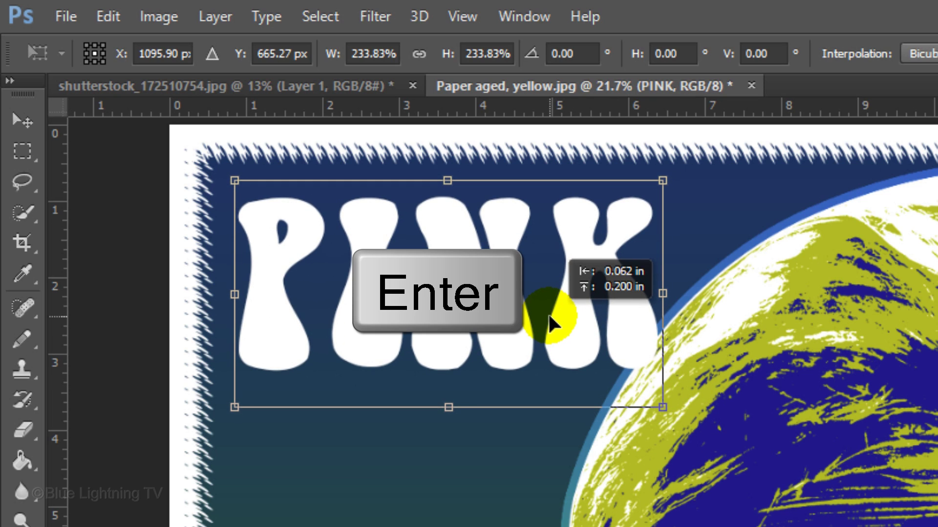
{"action": "key", "text": "Return"}
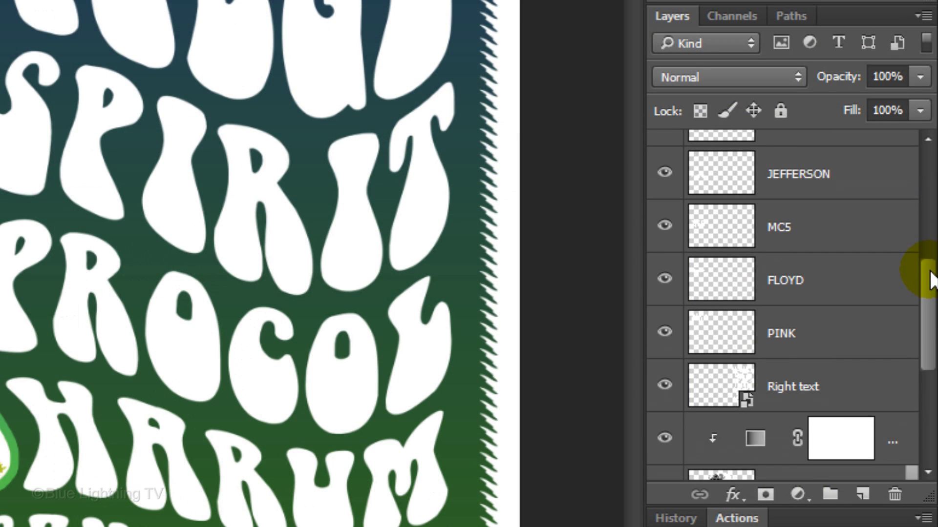
- Combine the PINK through JEFFERSON layers into a smart object named 'Left text'
{"action": "left_click", "coordinate": [864, 333], "text": "shift"}
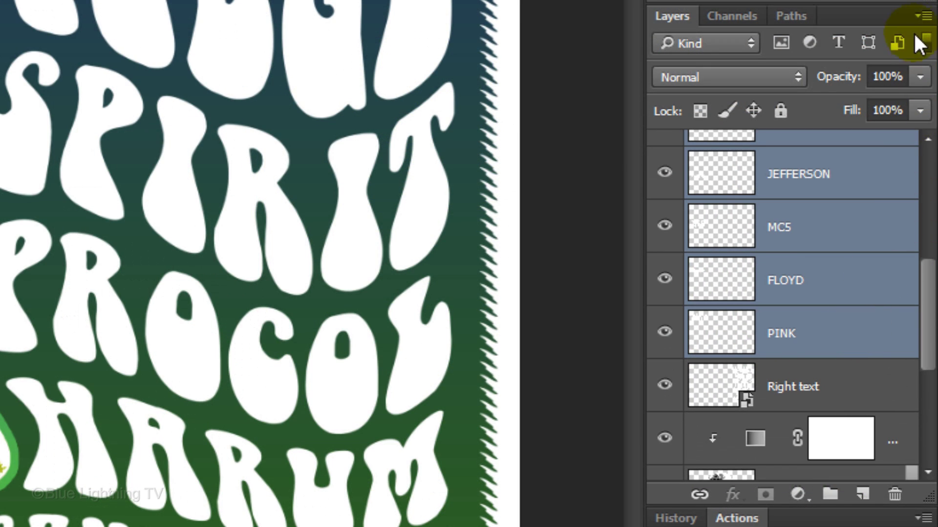
{"action": "left_click", "coordinate": [920, 17]}
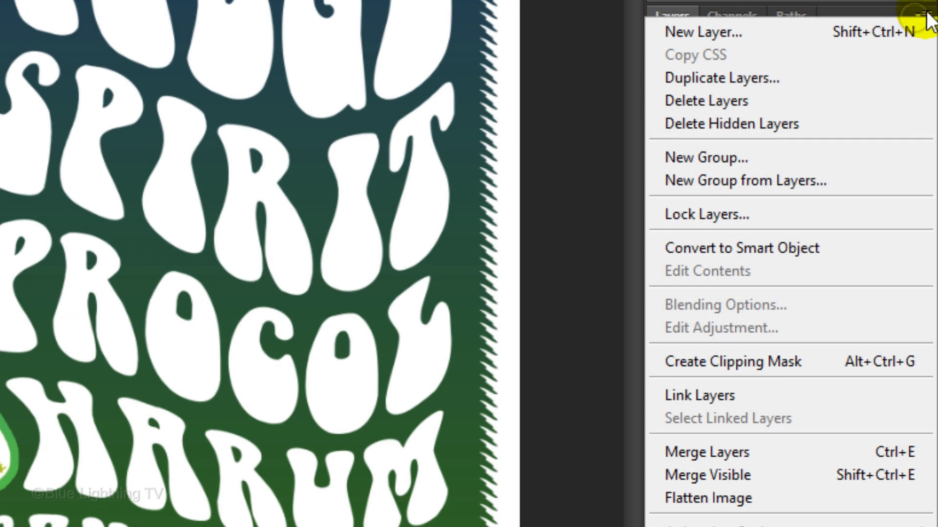
{"action": "left_click", "coordinate": [904, 246]}
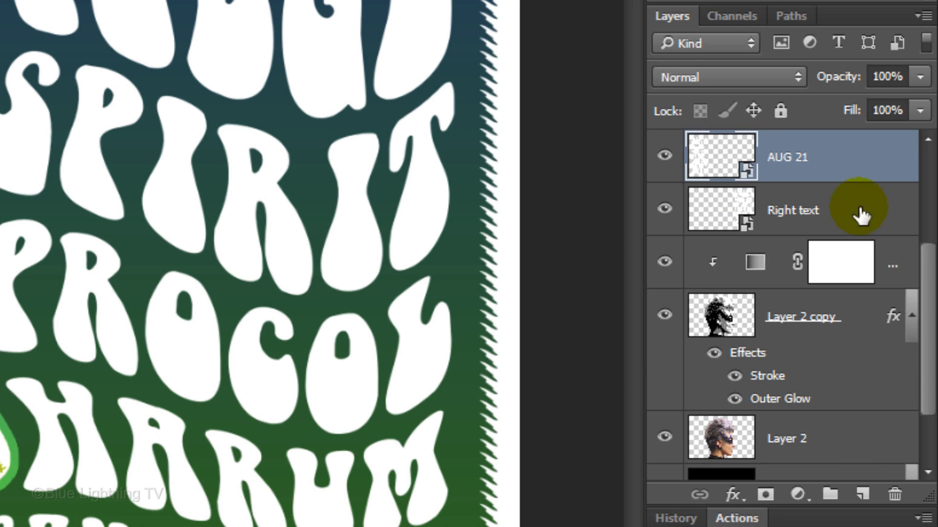
{"action": "double_click", "coordinate": [788, 157]}
{"action": "type", "text": "Left text"}
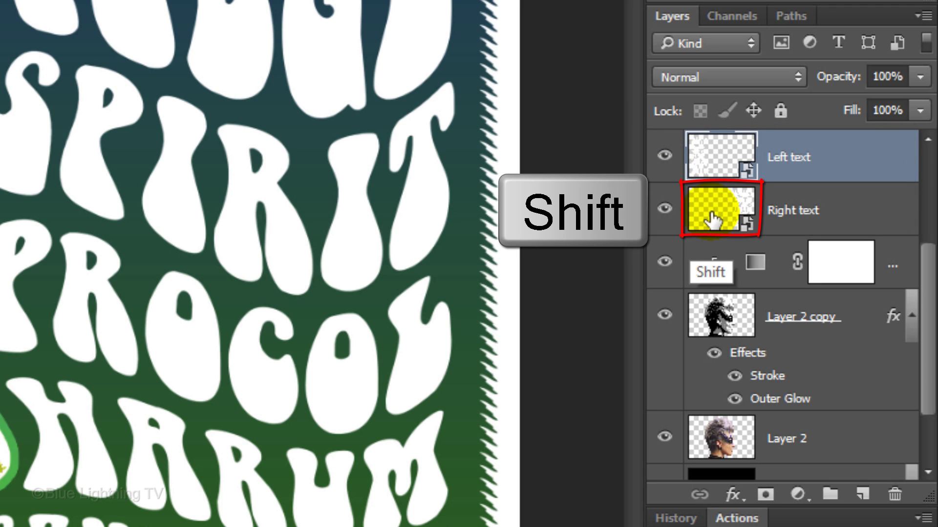
- Group the Left text and Right text layers with Ctrl+G and name the group 'Text'
{"action": "left_click", "coordinate": [714, 216], "text": "shift"}
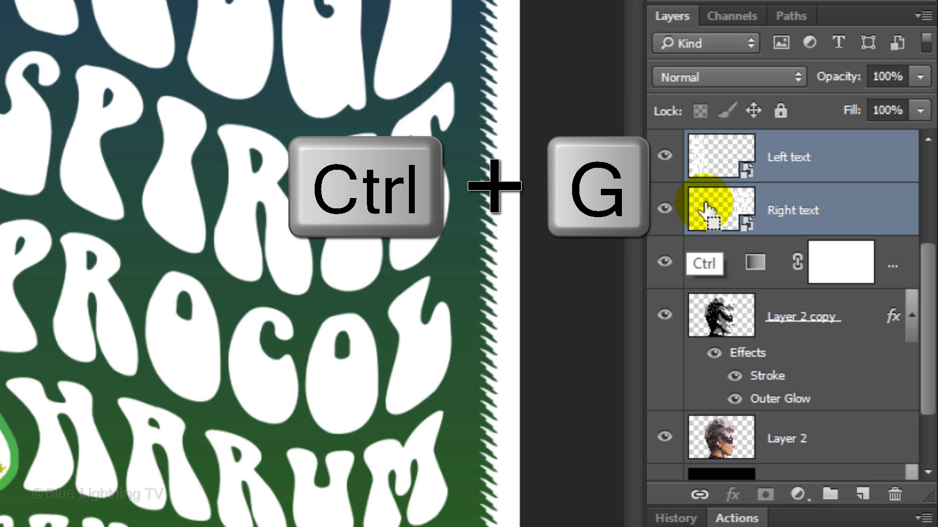
{"action": "key", "text": "ctrl+g"}
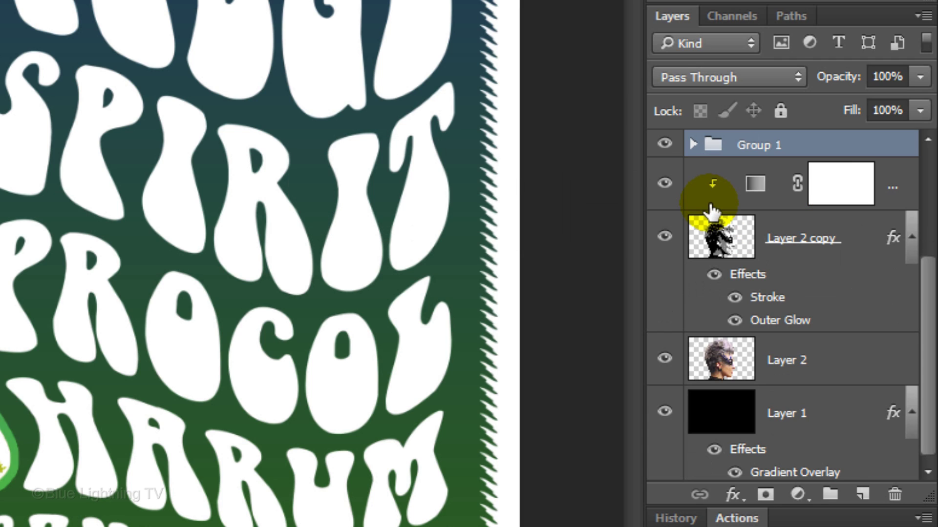
{"action": "double_click", "coordinate": [759, 145]}
{"action": "type", "text": "Text"}
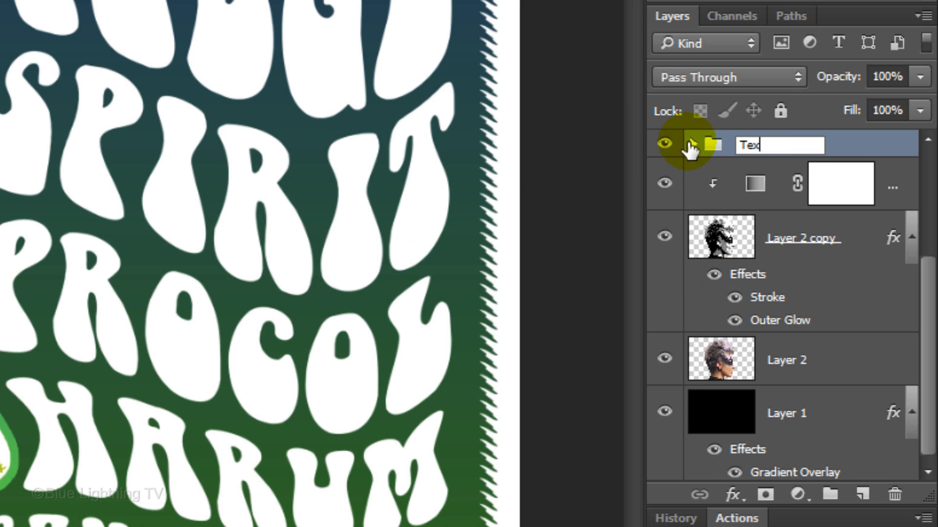
{"action": "key", "text": "Return"}
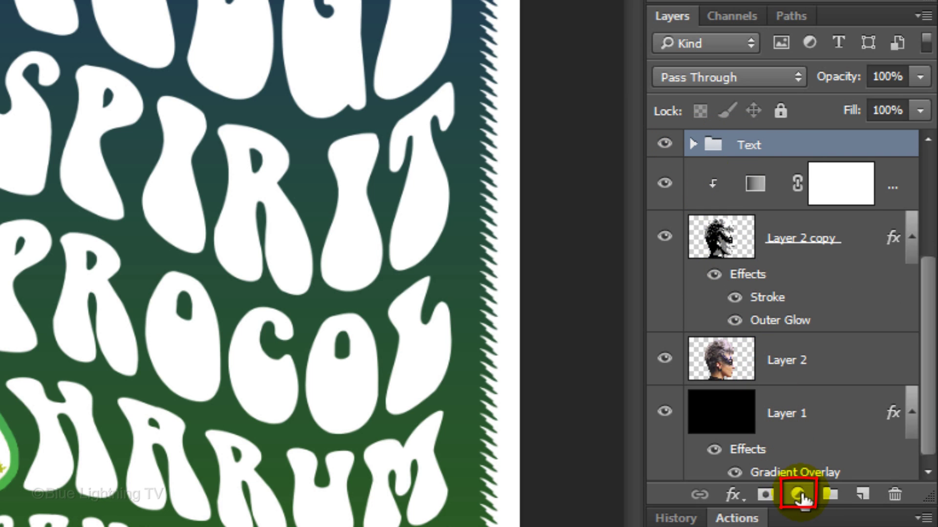
- Add a Gradient fill layer using the Spectrum preset from the Gradient Editor
{"action": "left_click", "coordinate": [799, 495]}
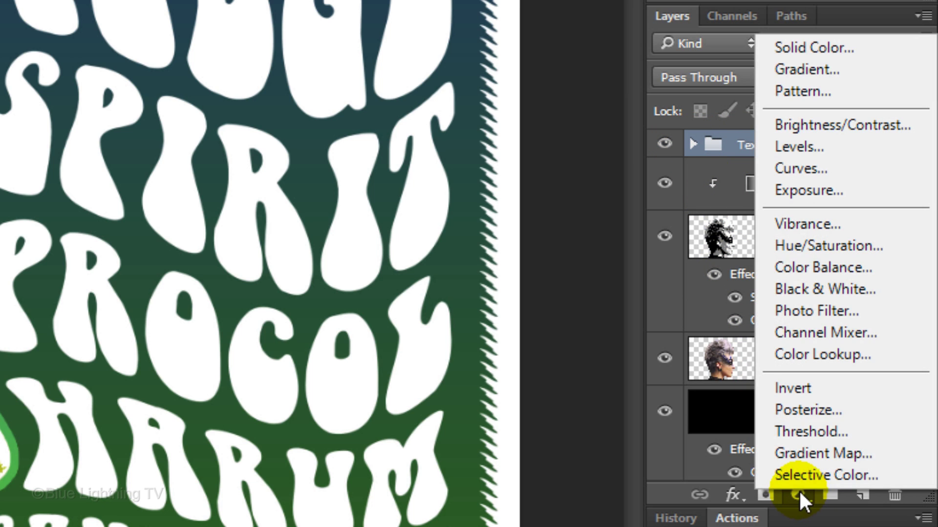
{"action": "left_click", "coordinate": [834, 65]}
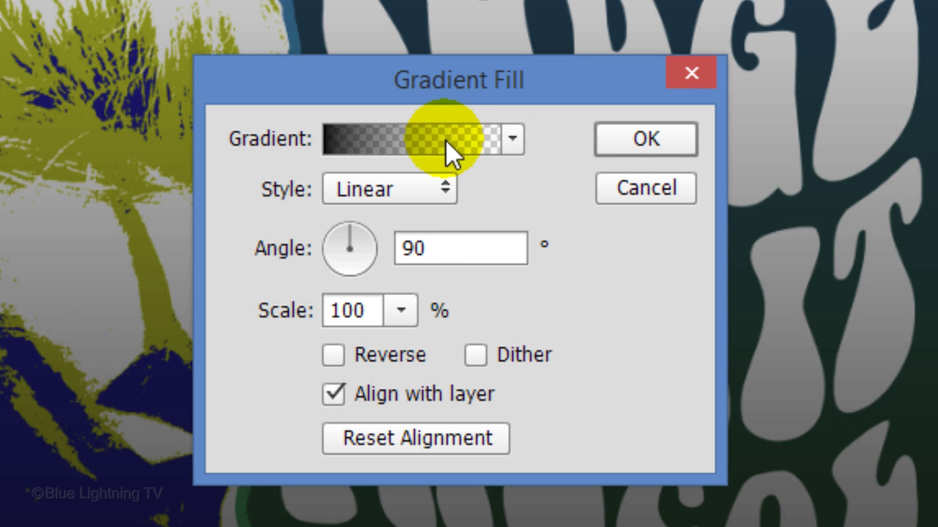
{"action": "left_click", "coordinate": [449, 150]}
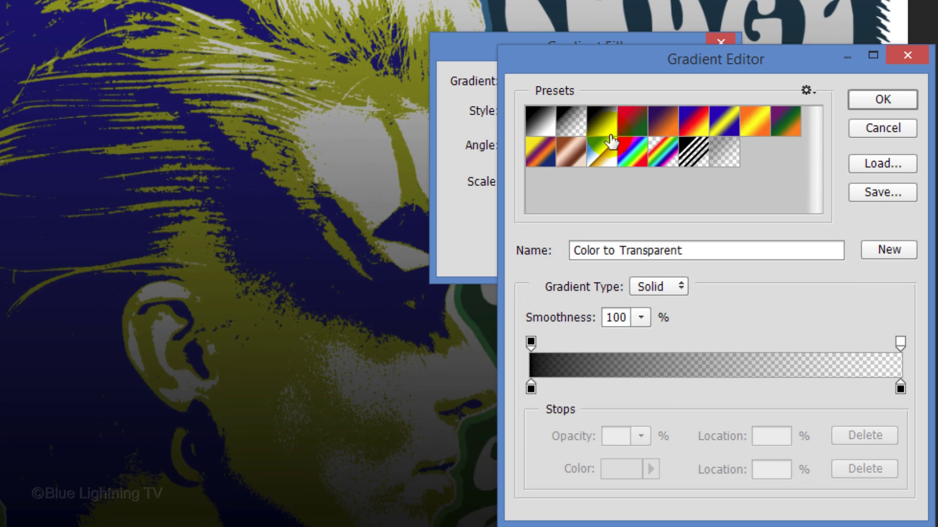
{"action": "left_click", "coordinate": [631, 151]}
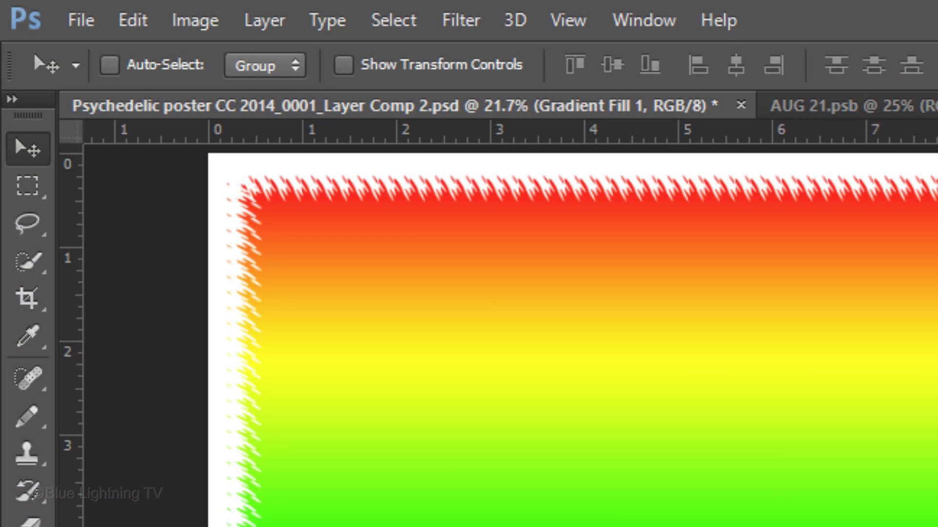
- Clip the Spectrum gradient fill to the Text group, then select the Text group
{"action": "left_click", "coordinate": [265, 20]}
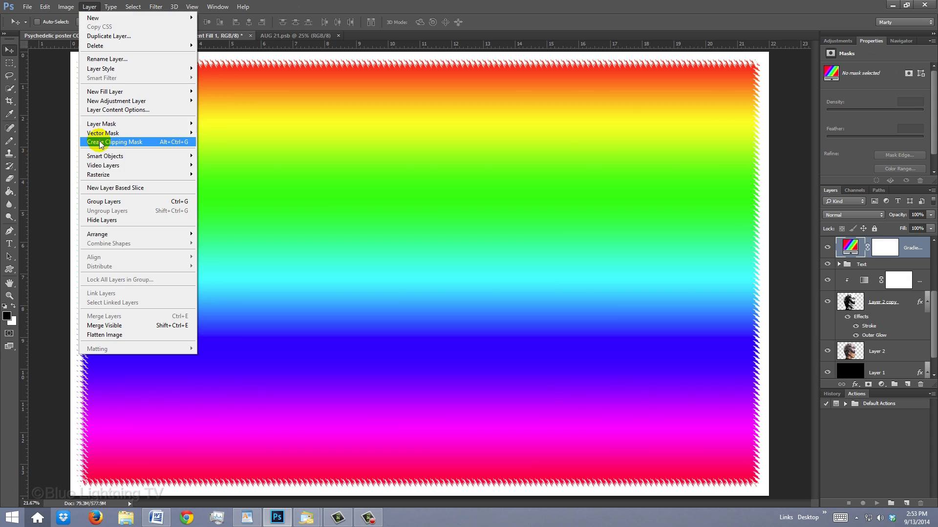
{"action": "left_click", "coordinate": [291, 414]}
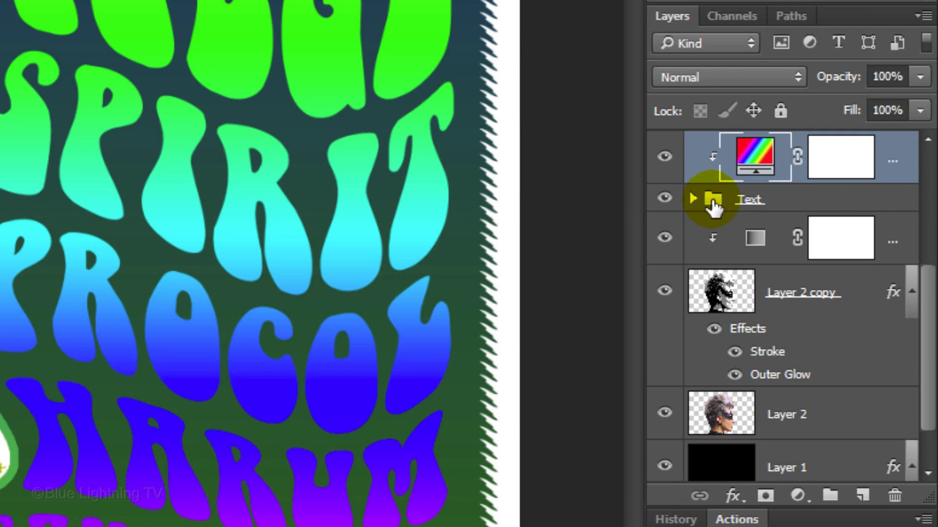
{"action": "left_click", "coordinate": [713, 201]}
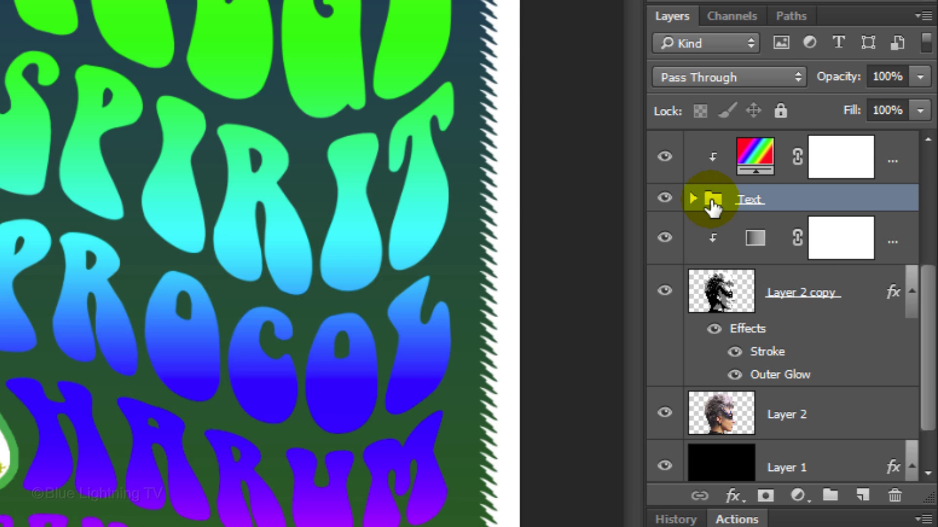
- Add a white (ffffff) Stroke to the Text group and begin setting its size to 10 px
{"action": "left_click", "coordinate": [734, 496]}
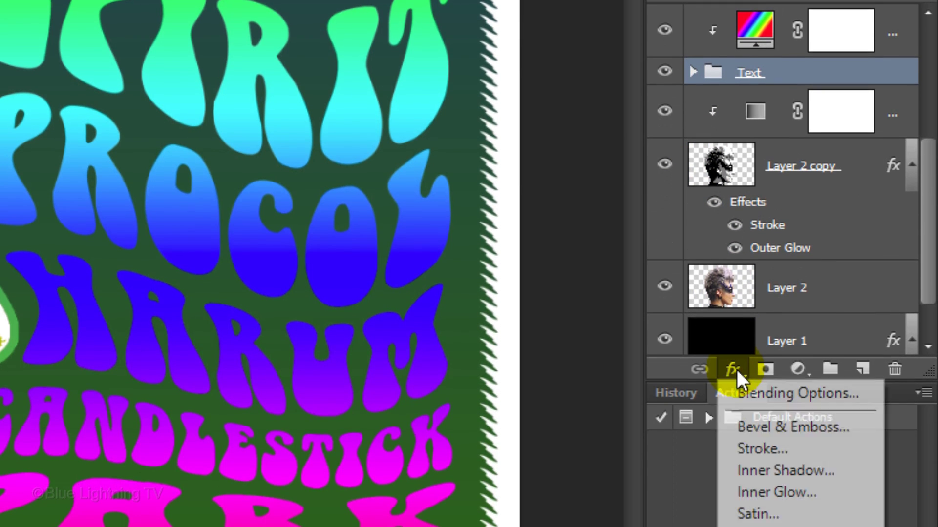
{"action": "left_click", "coordinate": [736, 439]}
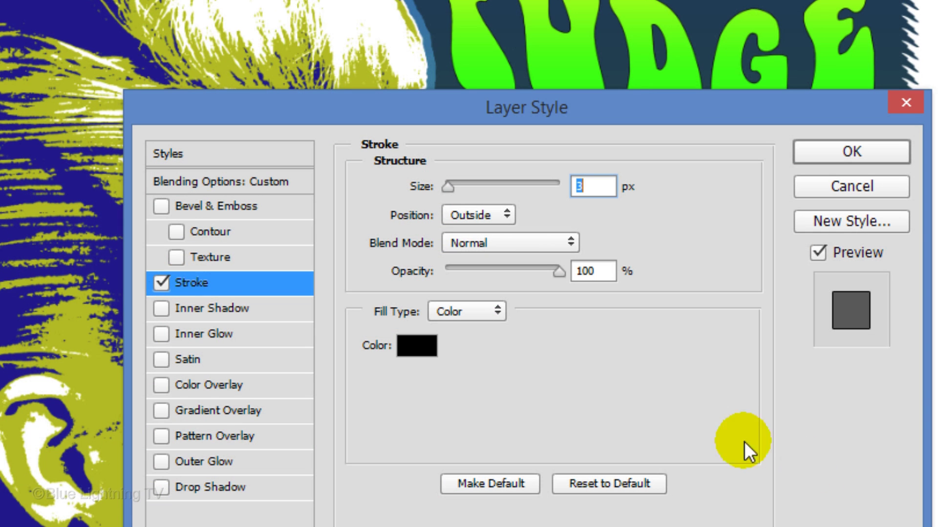
{"action": "left_click", "coordinate": [417, 346]}
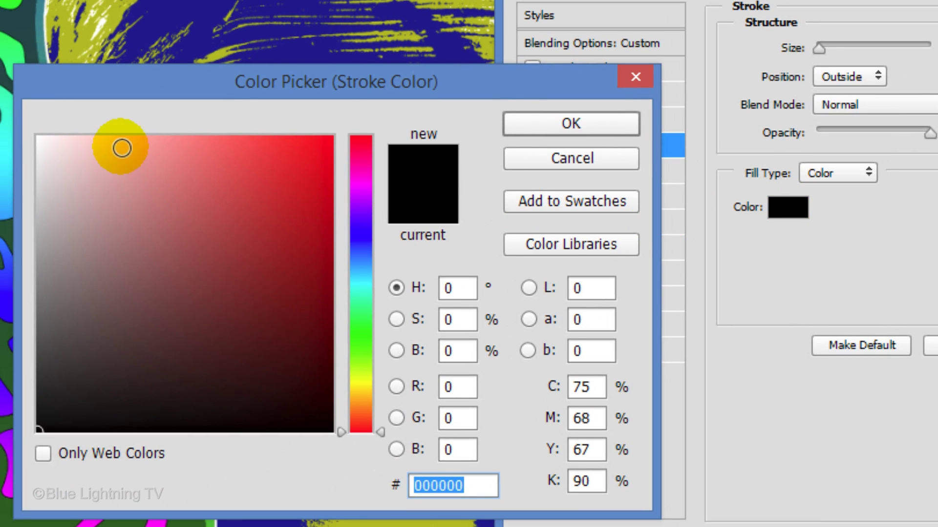
{"action": "left_click", "coordinate": [38, 138]}
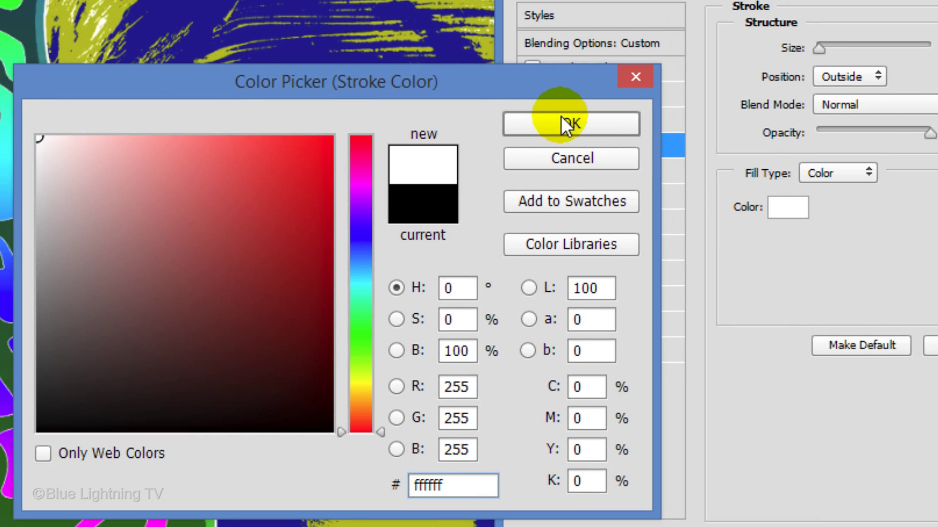
{"action": "left_click", "coordinate": [570, 124]}
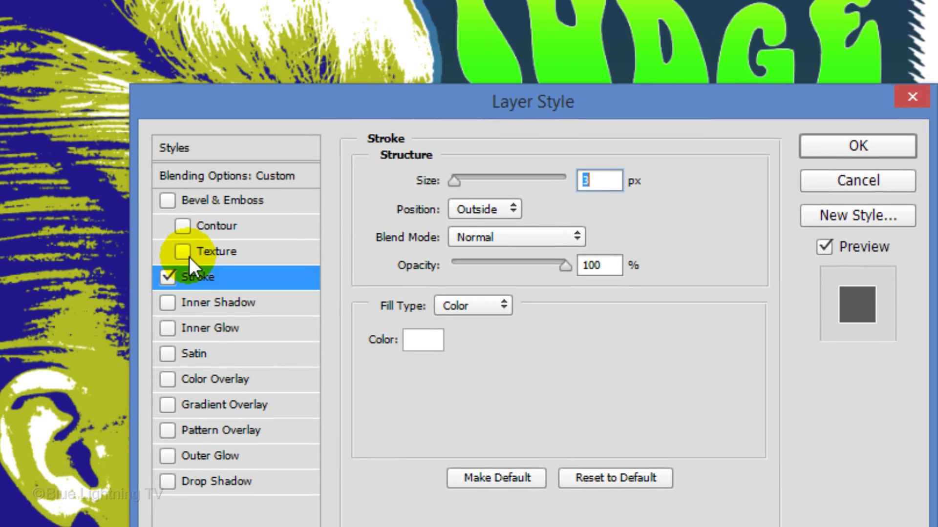
{"action": "double_click", "coordinate": [594, 181]}
{"action": "type", "text": "10"}
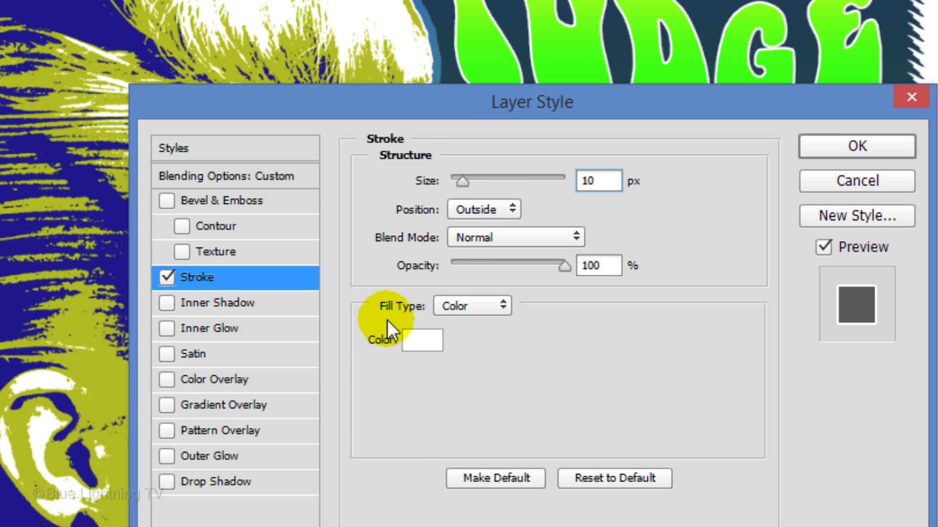
- Add an ff6c00 Outer Glow: Normal blend, 100% opacity, 100% spread, 20 px size
{"action": "left_click", "coordinate": [245, 454]}
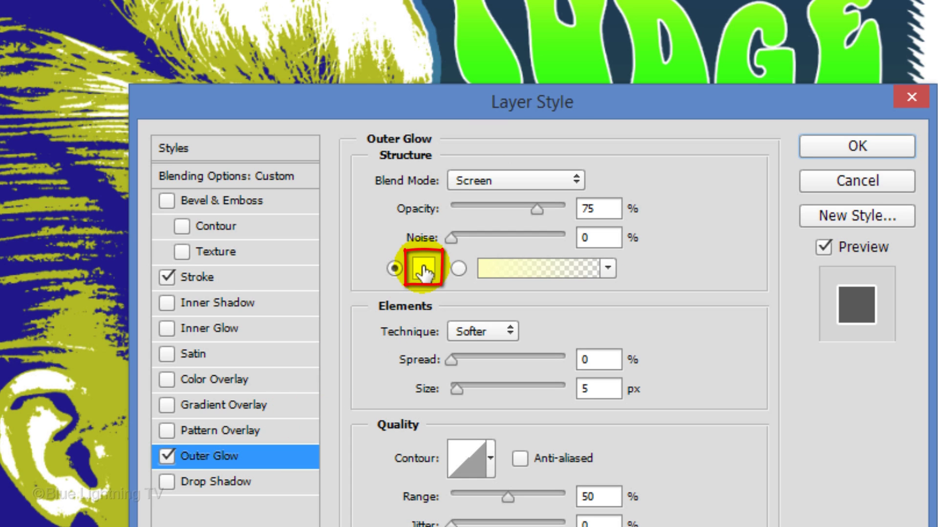
{"action": "left_click", "coordinate": [424, 270]}
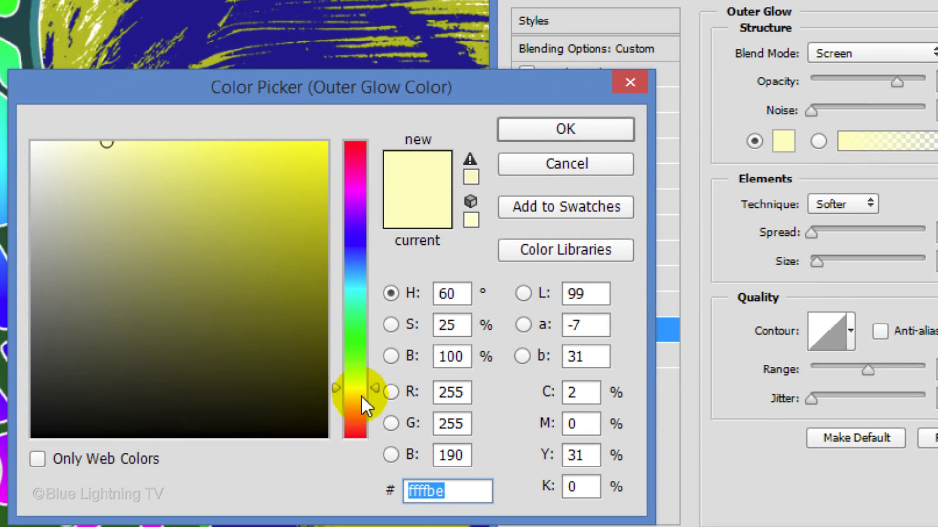
{"action": "left_click", "coordinate": [355, 410]}
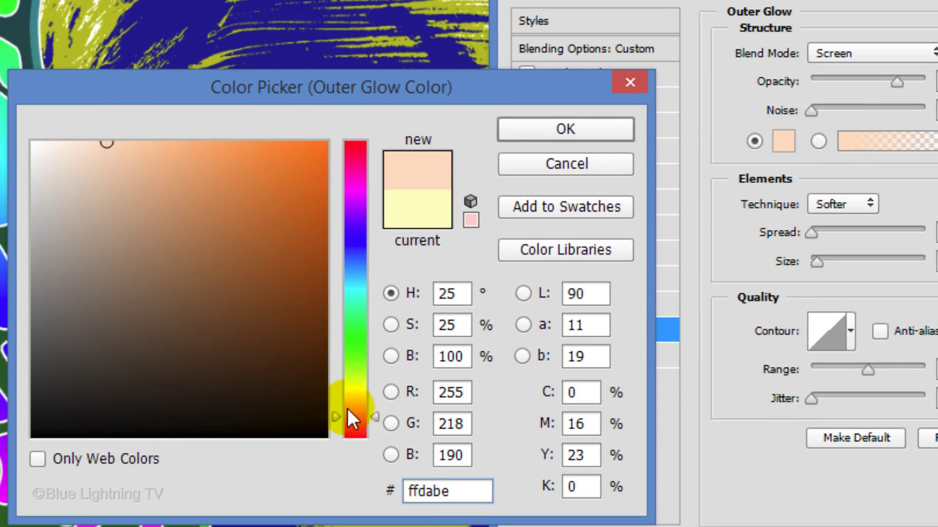
{"action": "left_click", "coordinate": [325, 144]}
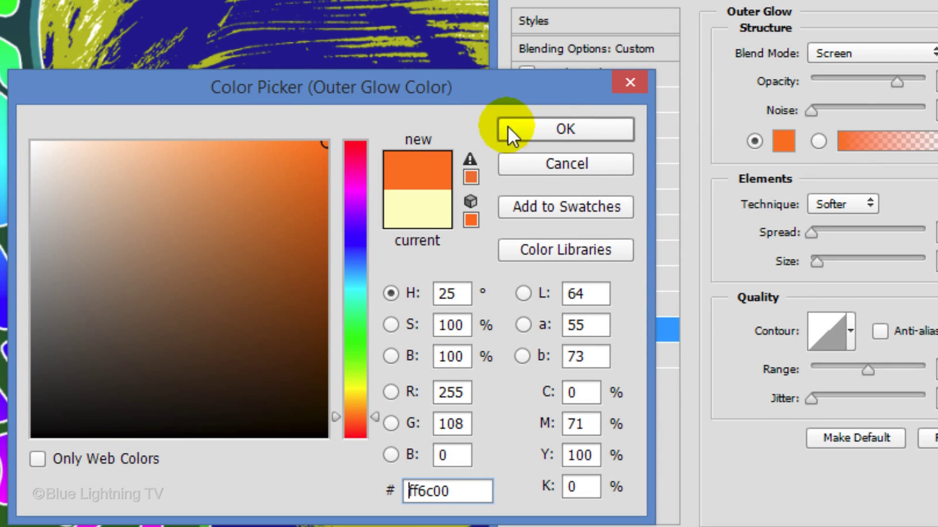
{"action": "left_click", "coordinate": [565, 129]}
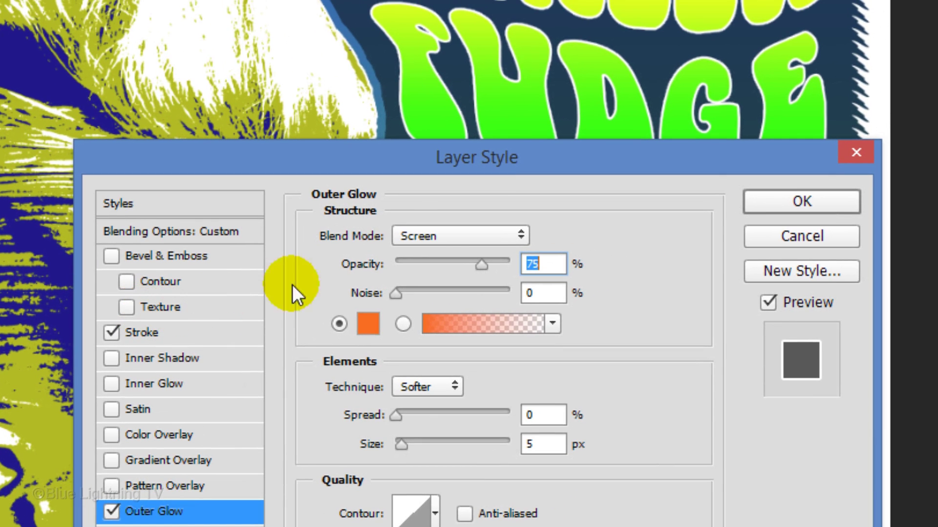
{"action": "left_click", "coordinate": [435, 235]}
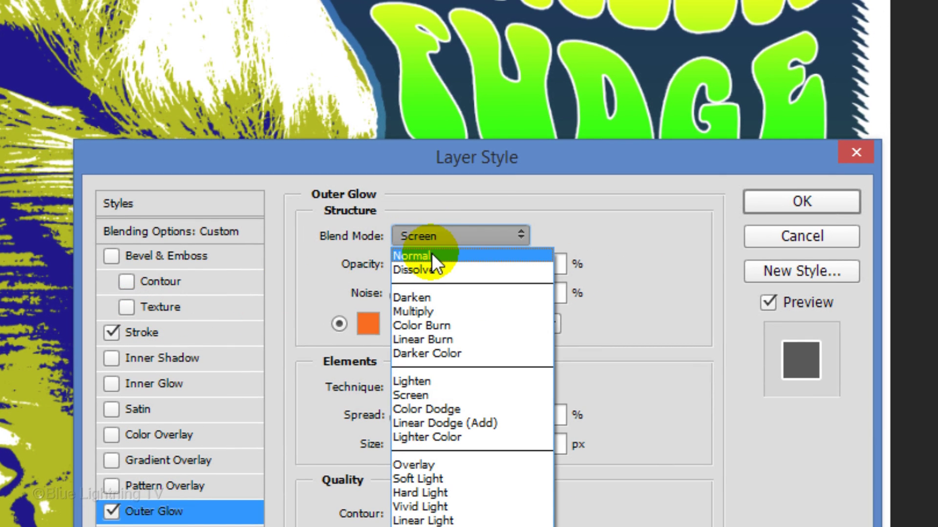
{"action": "left_click", "coordinate": [432, 254]}
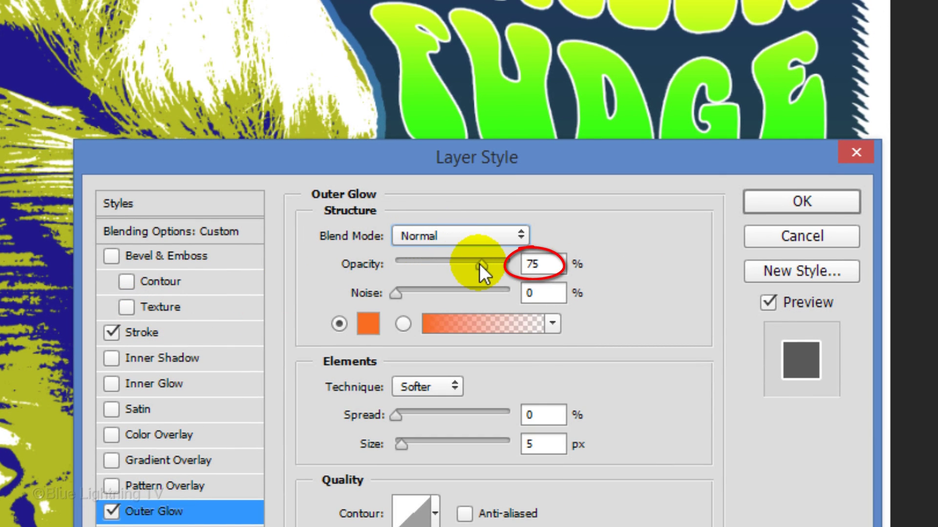
{"action": "left_click_drag", "start_coordinate": [479, 264], "coordinate": [514, 264]}
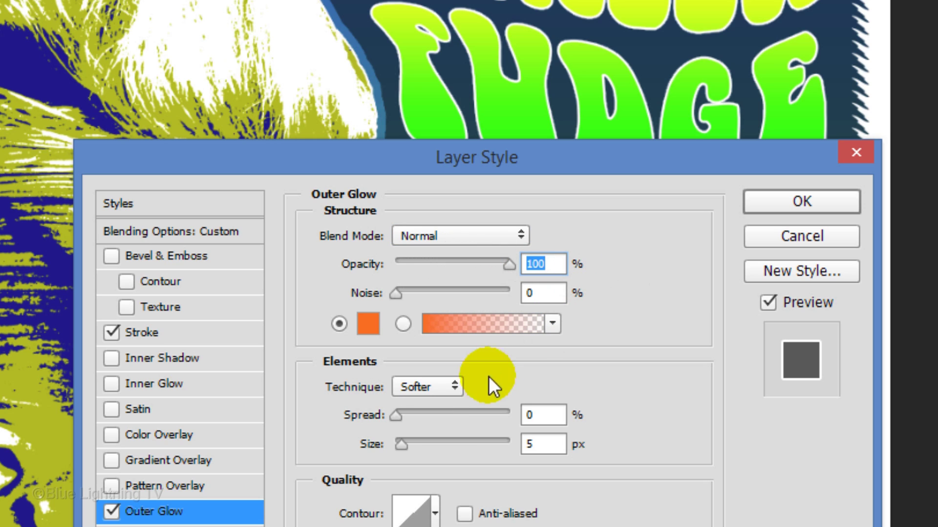
{"action": "left_click_drag", "start_coordinate": [396, 415], "coordinate": [513, 415]}
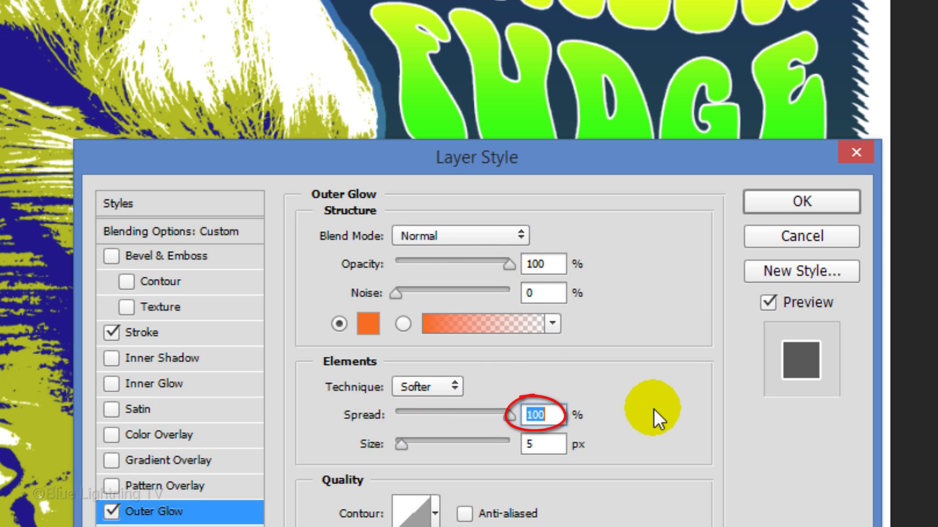
{"action": "left_click", "coordinate": [545, 444]}
{"action": "double_click", "coordinate": [546, 445]}
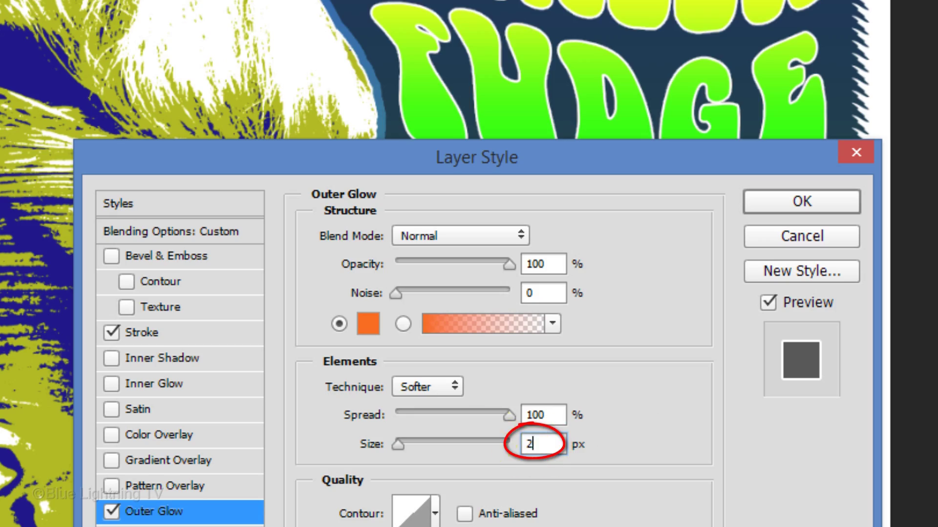
{"action": "type", "text": "20"}
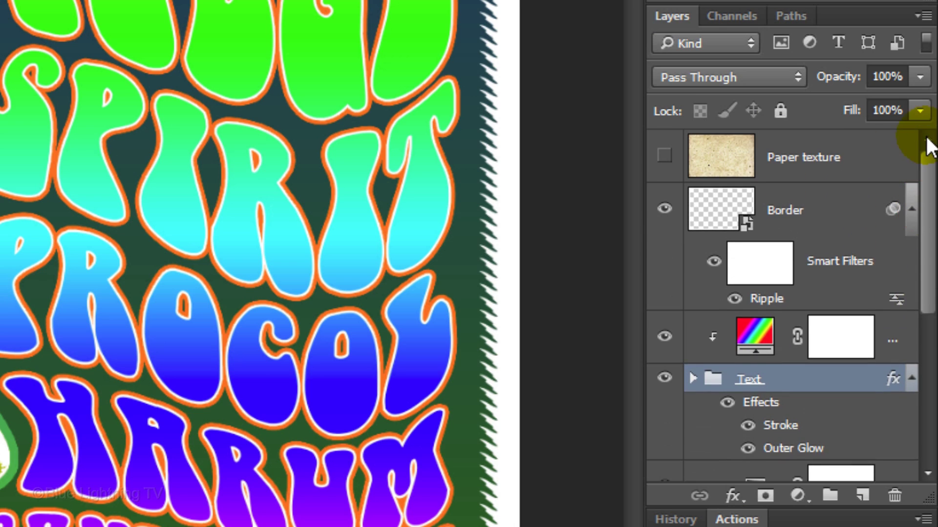
- Make the Paper texture layer visible and set its blend mode to Multiply
{"action": "left_click", "coordinate": [664, 157]}
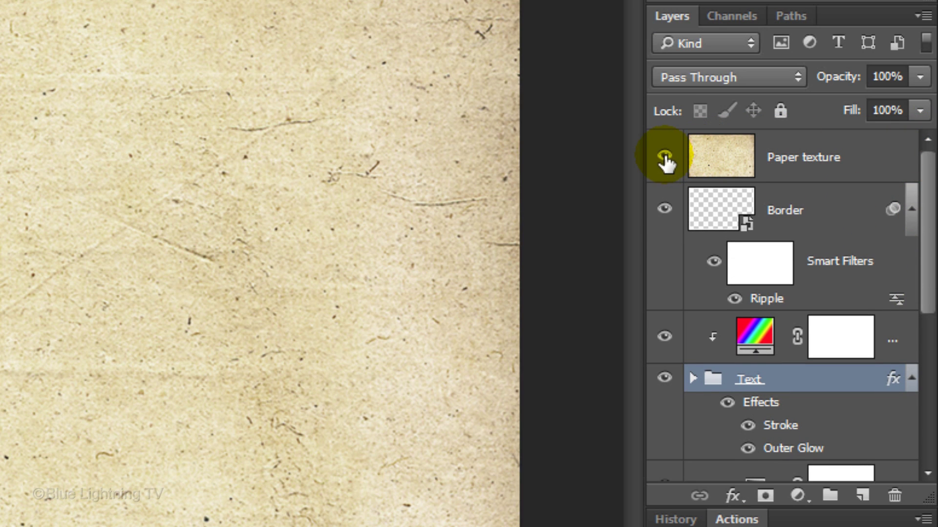
{"action": "left_click", "coordinate": [722, 157]}
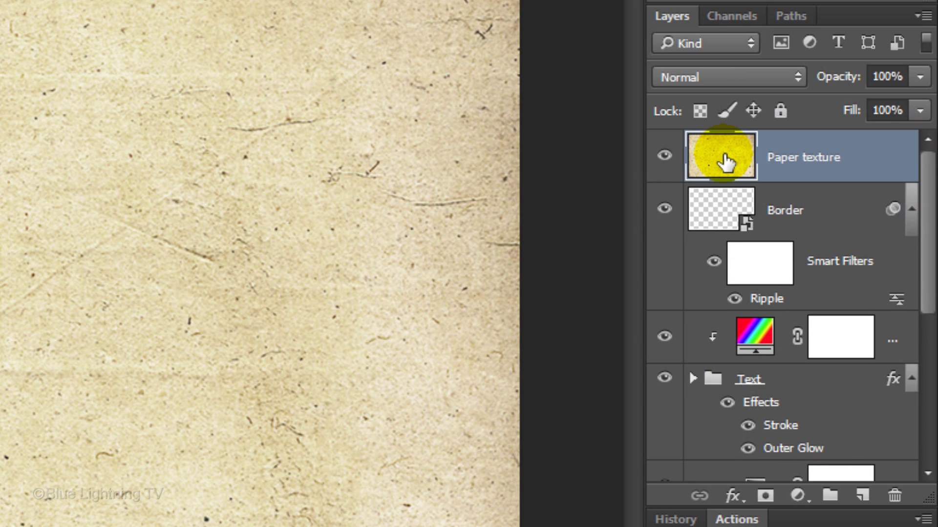
{"action": "left_click", "coordinate": [729, 77]}
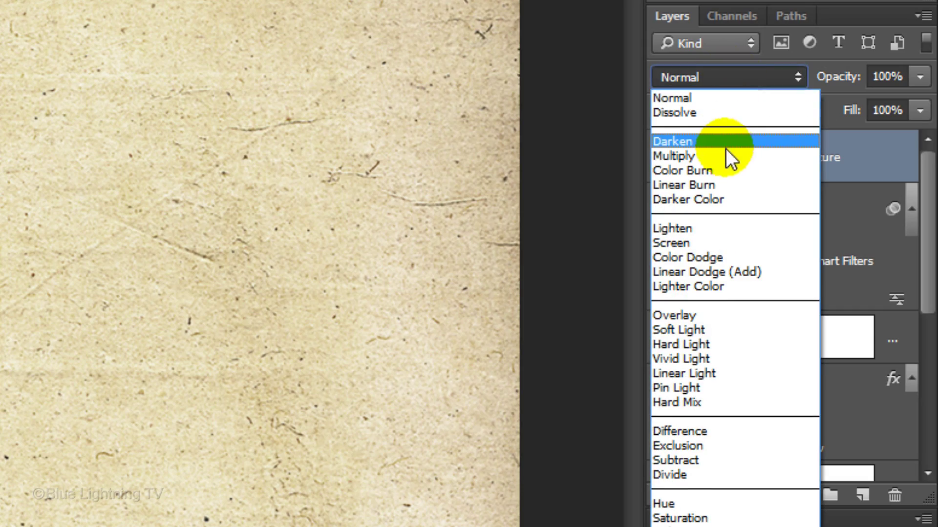
{"action": "left_click", "coordinate": [674, 156]}
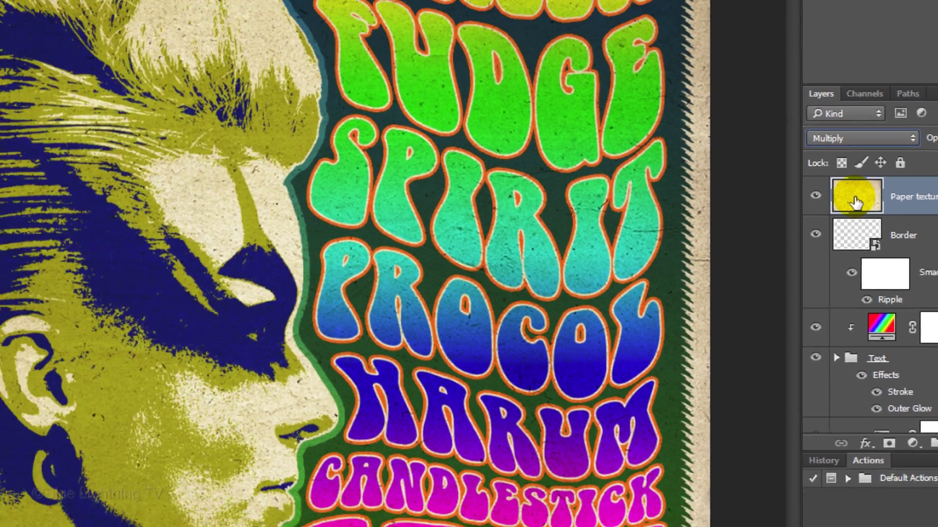